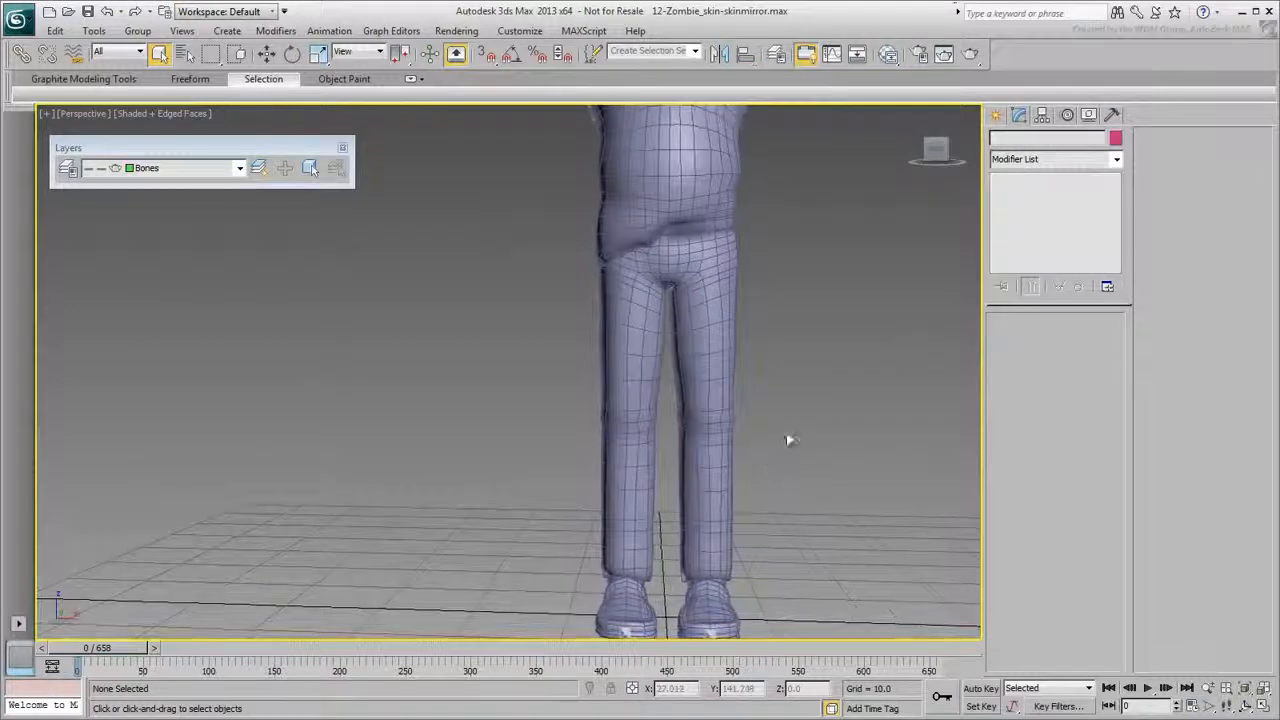
Select the zombie body mesh and start editing the envelopes of its Skin modifier.
scroll(812, 408, "down", 3)
middle_click_drag(824, 418, 746, 449)
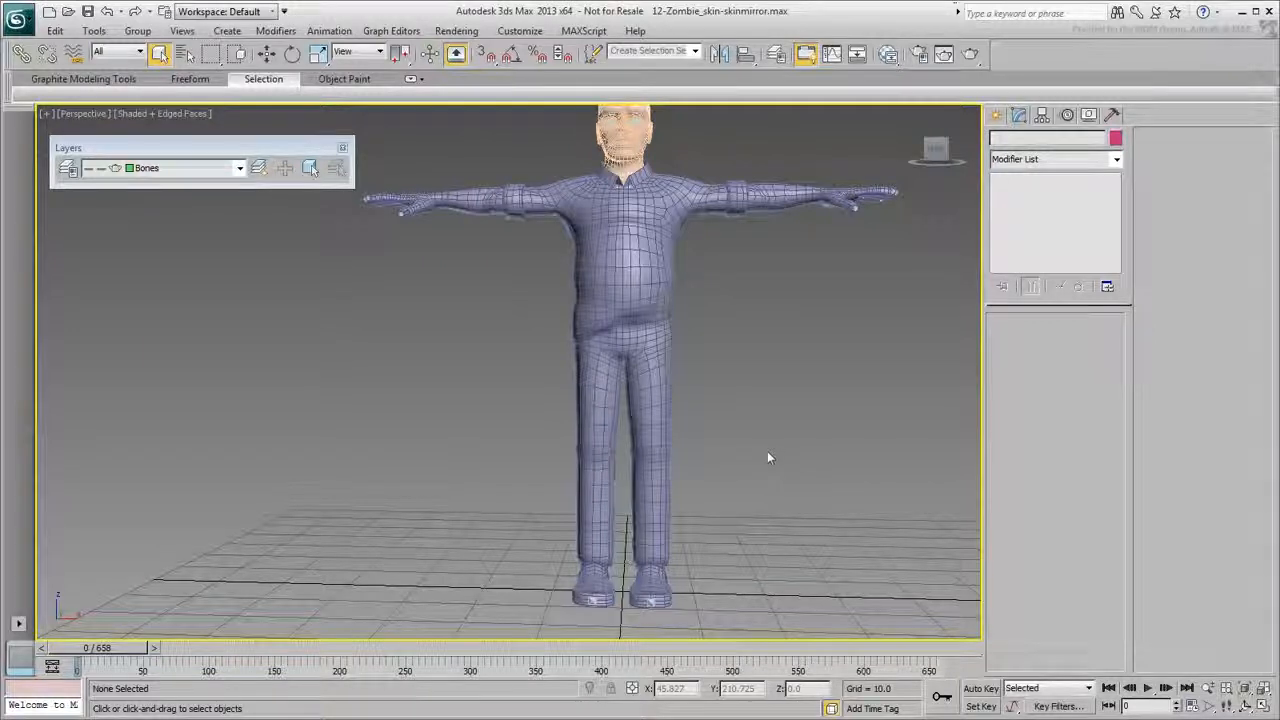
scroll(658, 330, "up", 6)
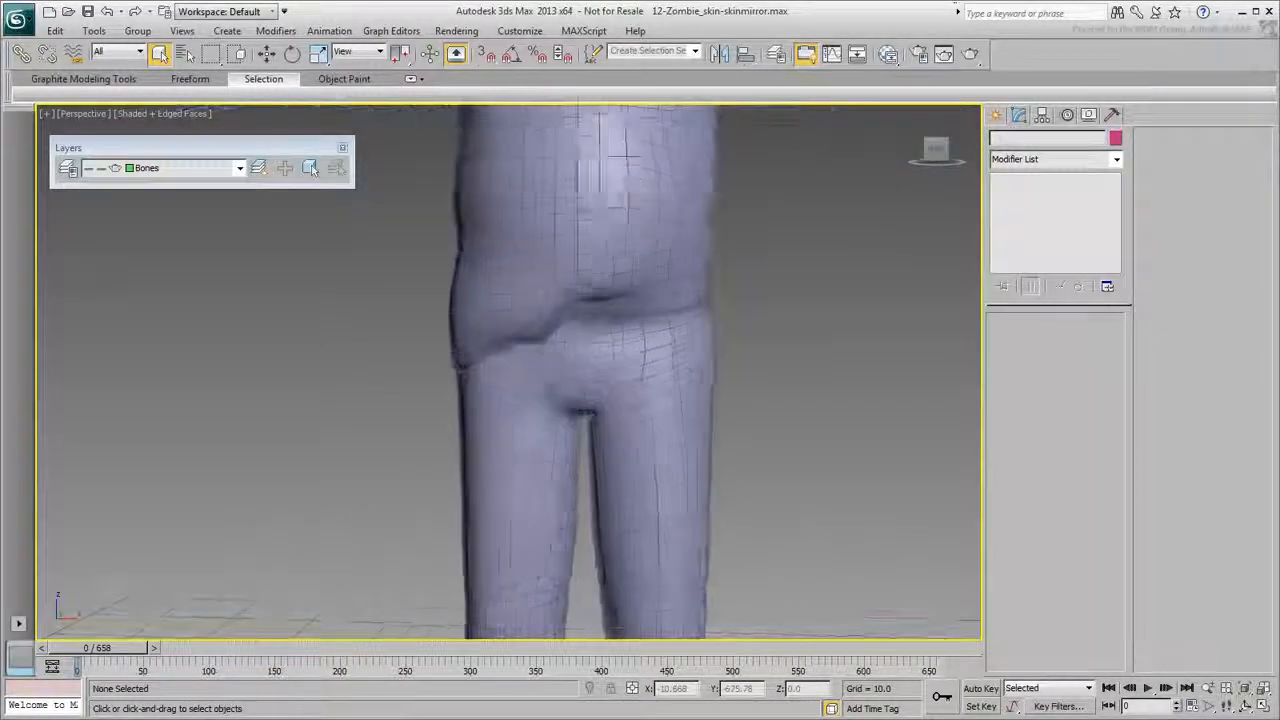
left_click(646, 374)
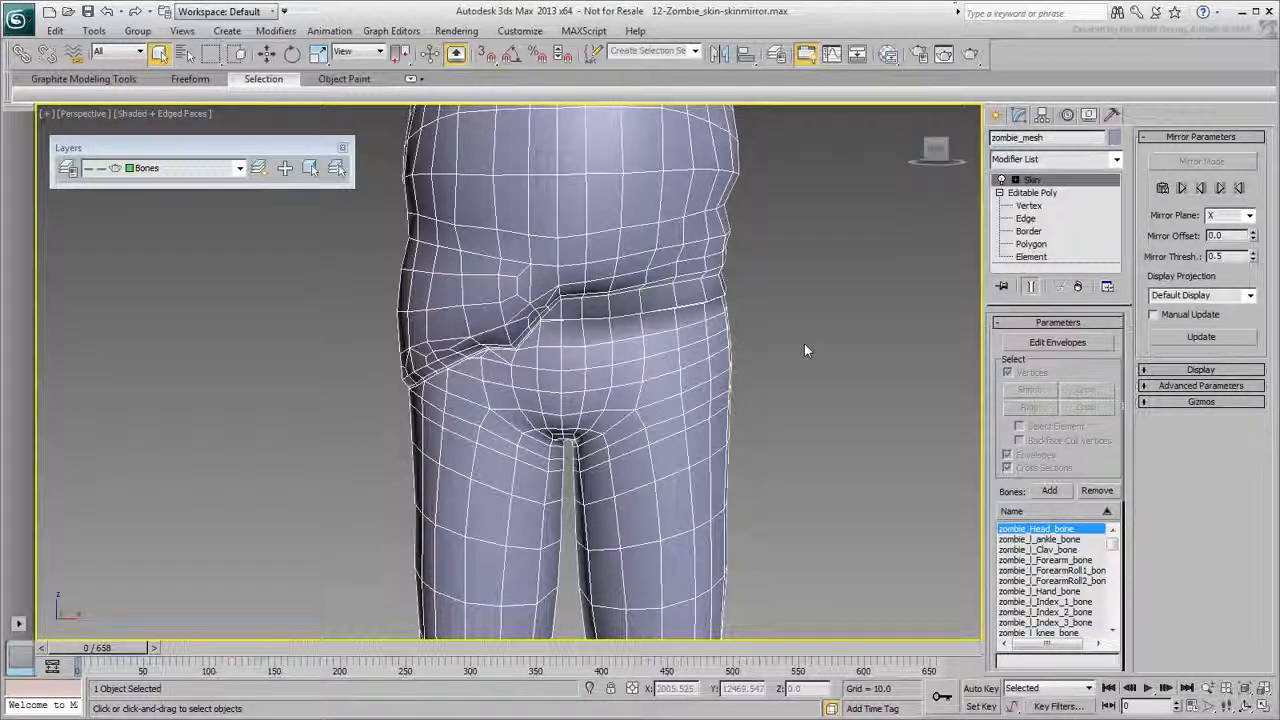
left_click(1052, 343)
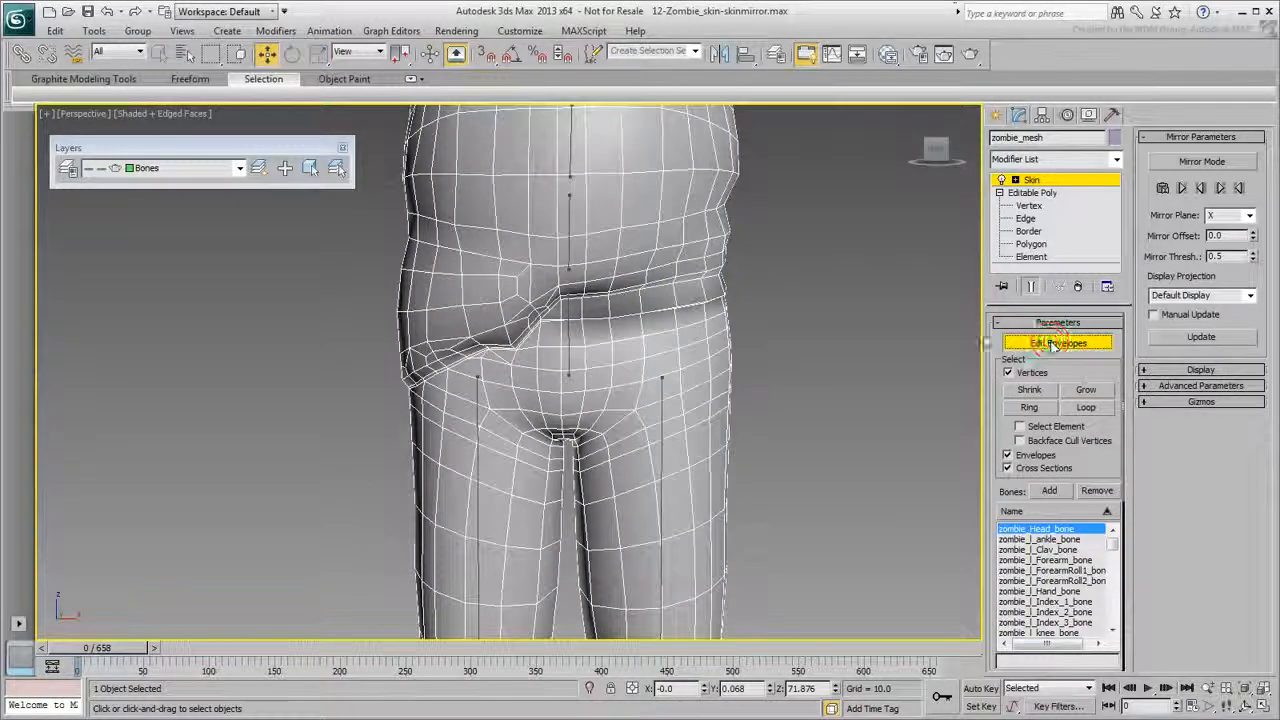
Check the waist topology by loop-selecting vertices along the belt line and across the shirt's side, and leave envelope editing.
left_click(607, 316)
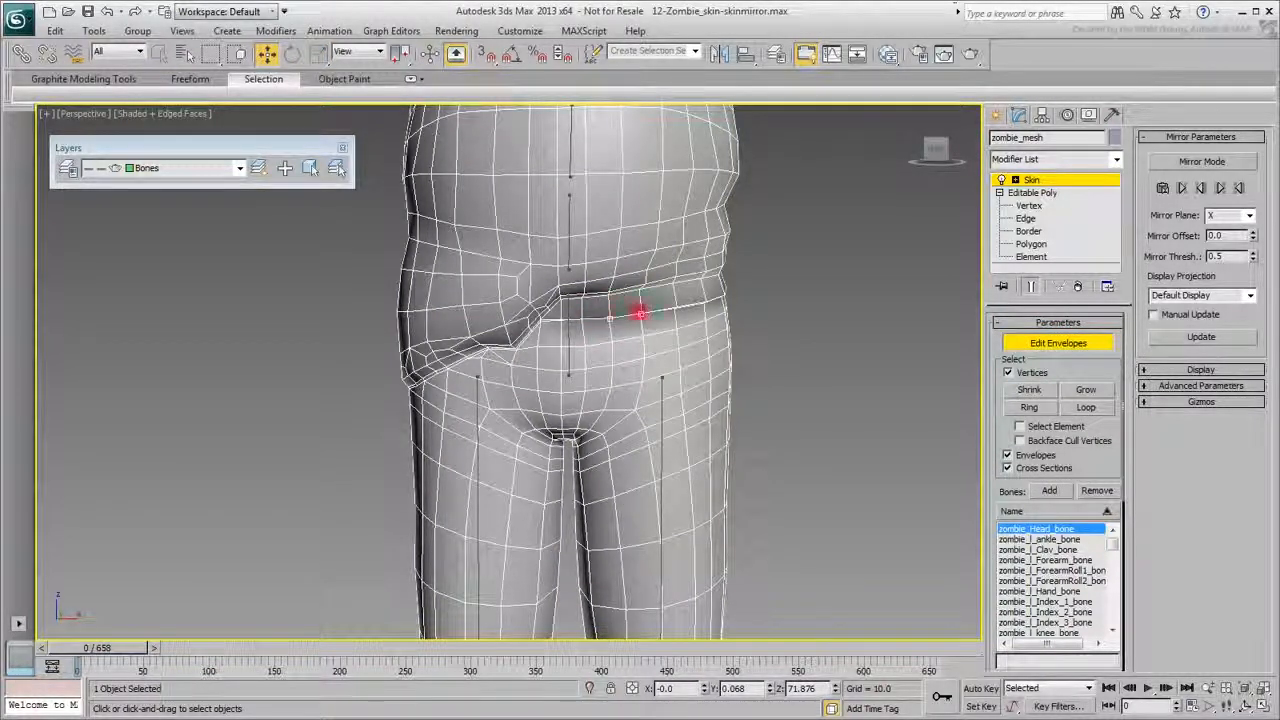
left_click(1085, 408)
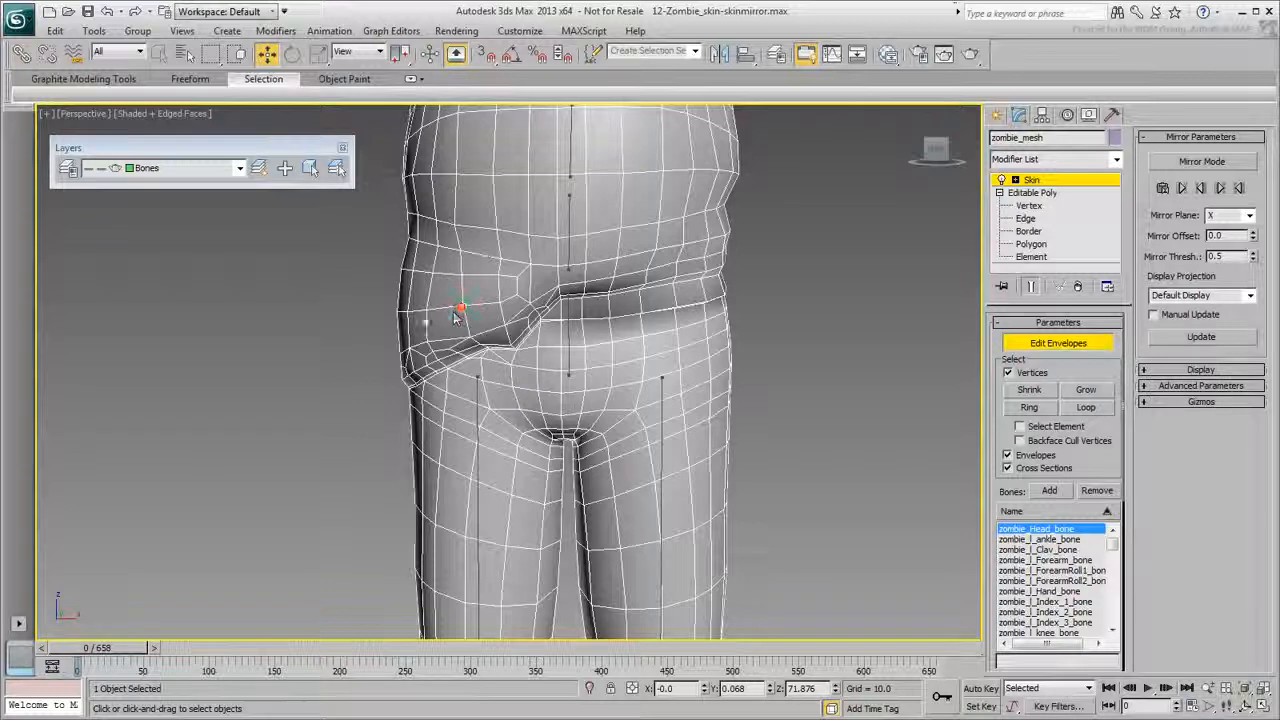
left_click(426, 310)
left_click(1097, 409)
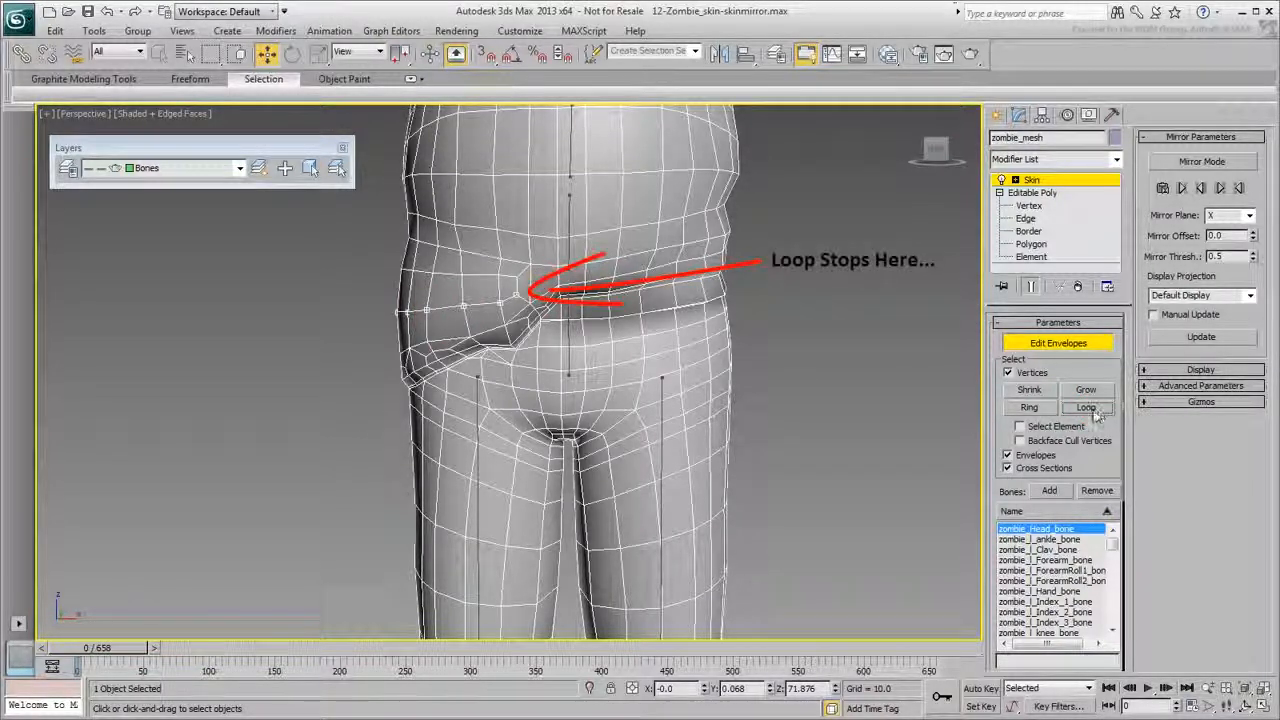
left_click(1058, 343)
Clone the zombie body mesh as a copy named zombie_proxy.
scroll(787, 320, "down", 5)
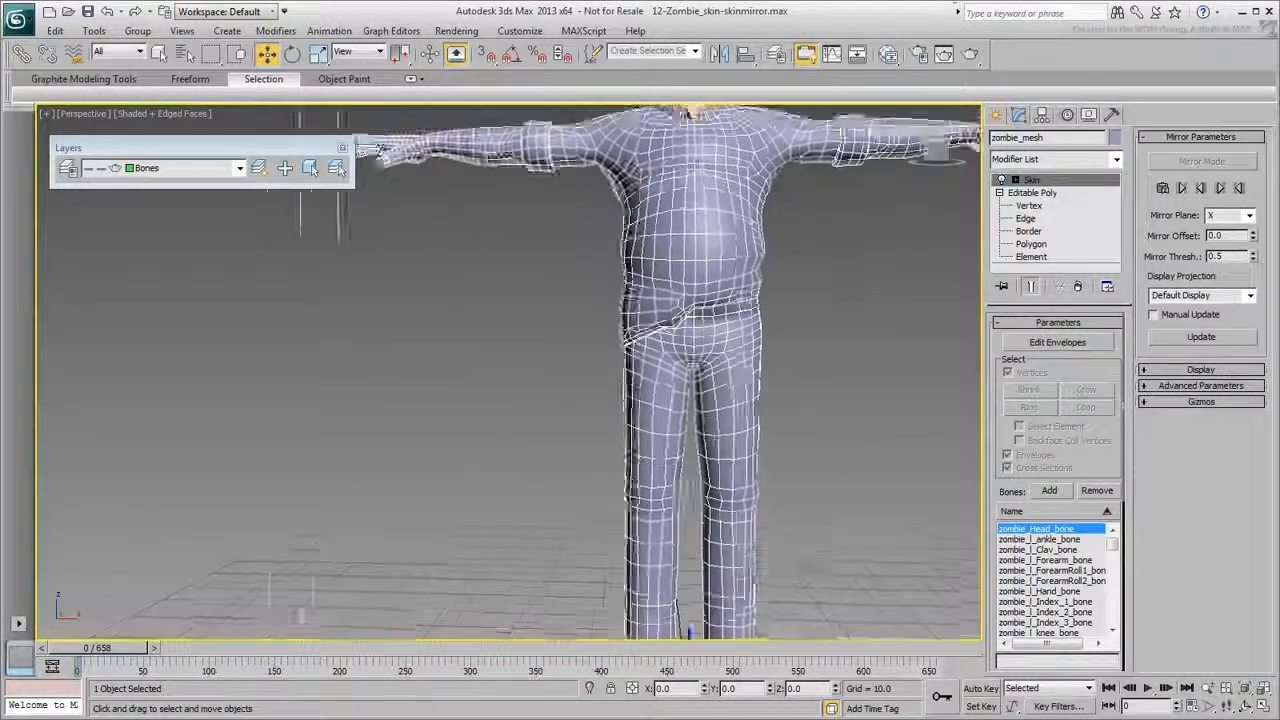
middle_click_drag(874, 393, 801, 361)
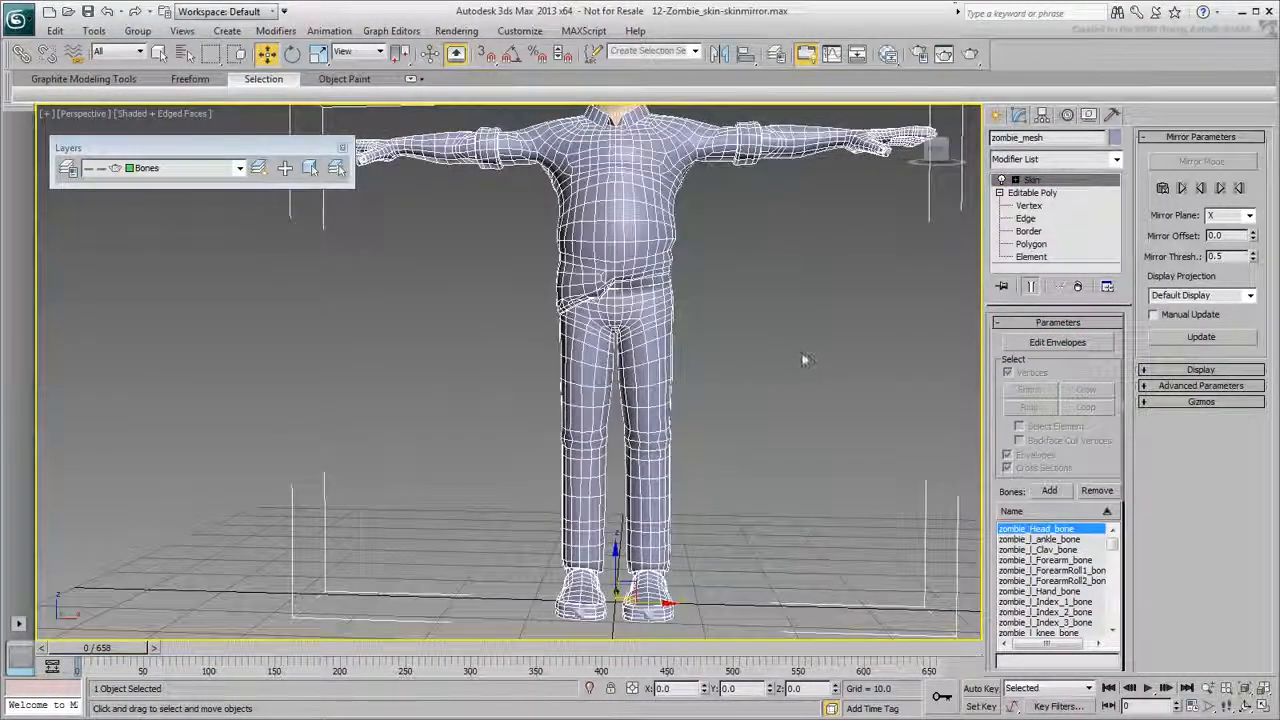
left_click(56, 31)
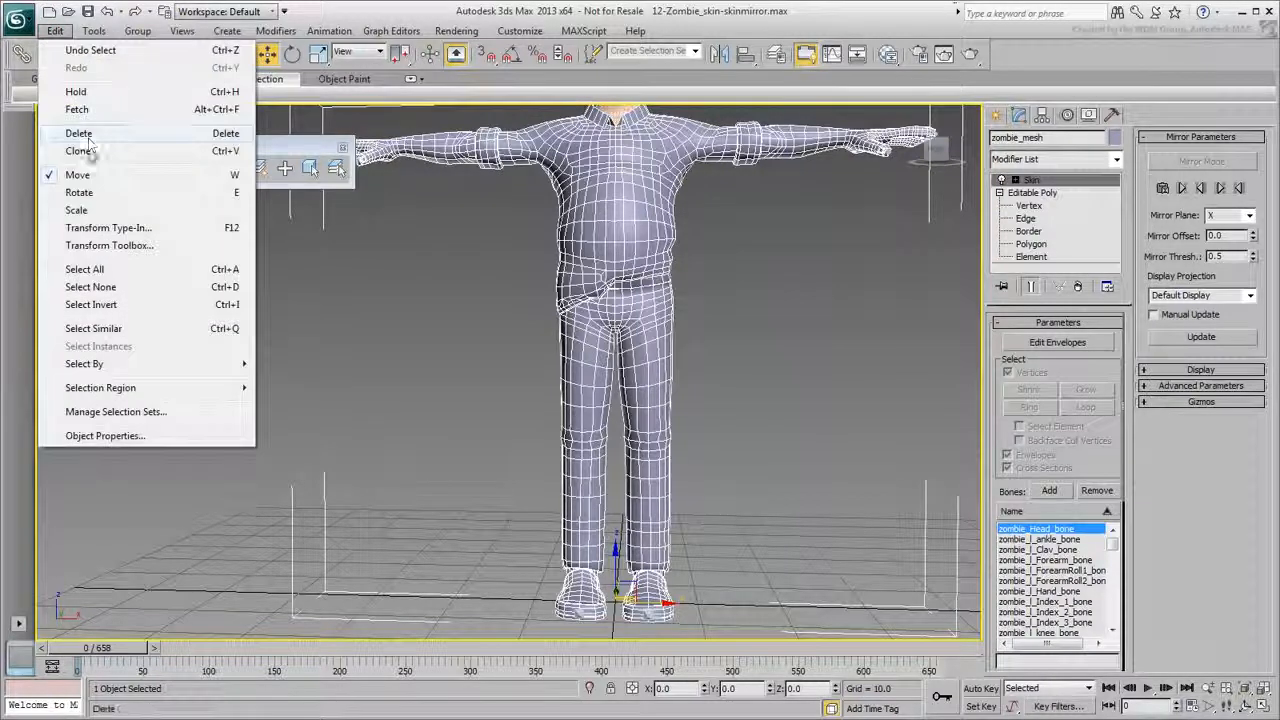
left_click(78, 150)
left_click(588, 325)
left_click_drag(634, 398, 592, 398)
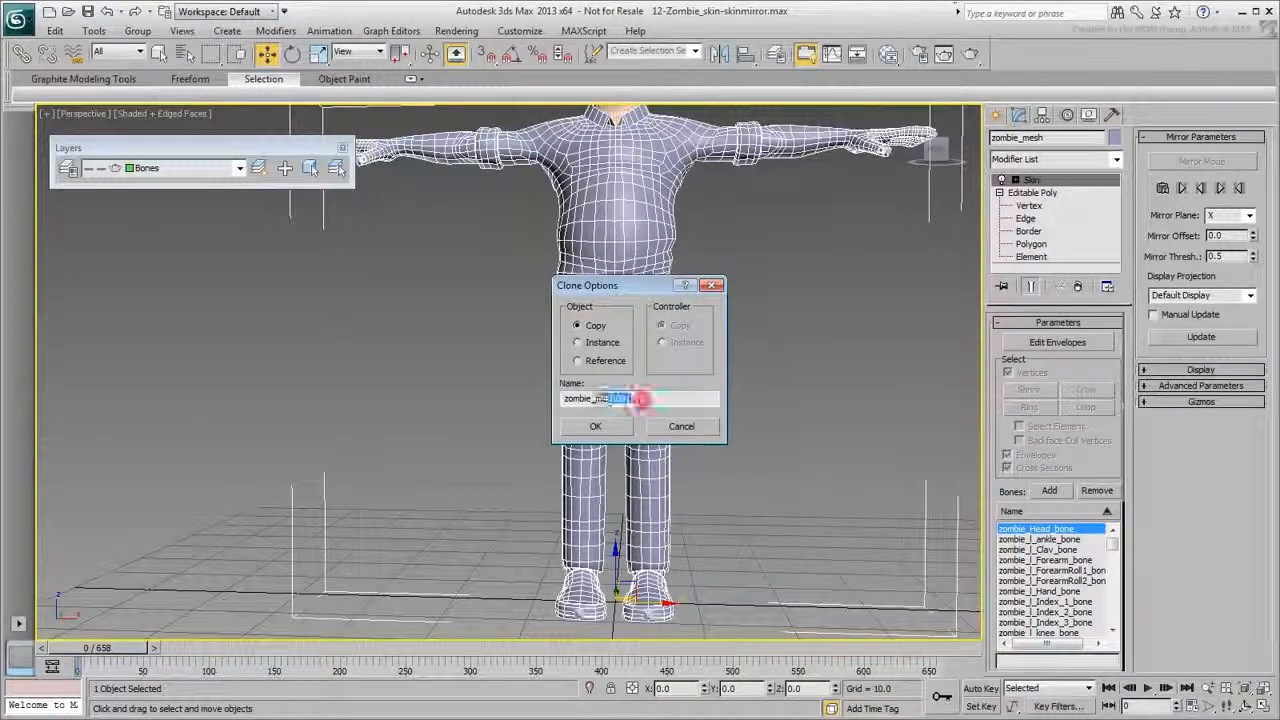
type("pl")
type("oxy")
left_click(595, 426)
Remove the Skin modifier from the original zombie_mesh and hide that mesh.
key("h")
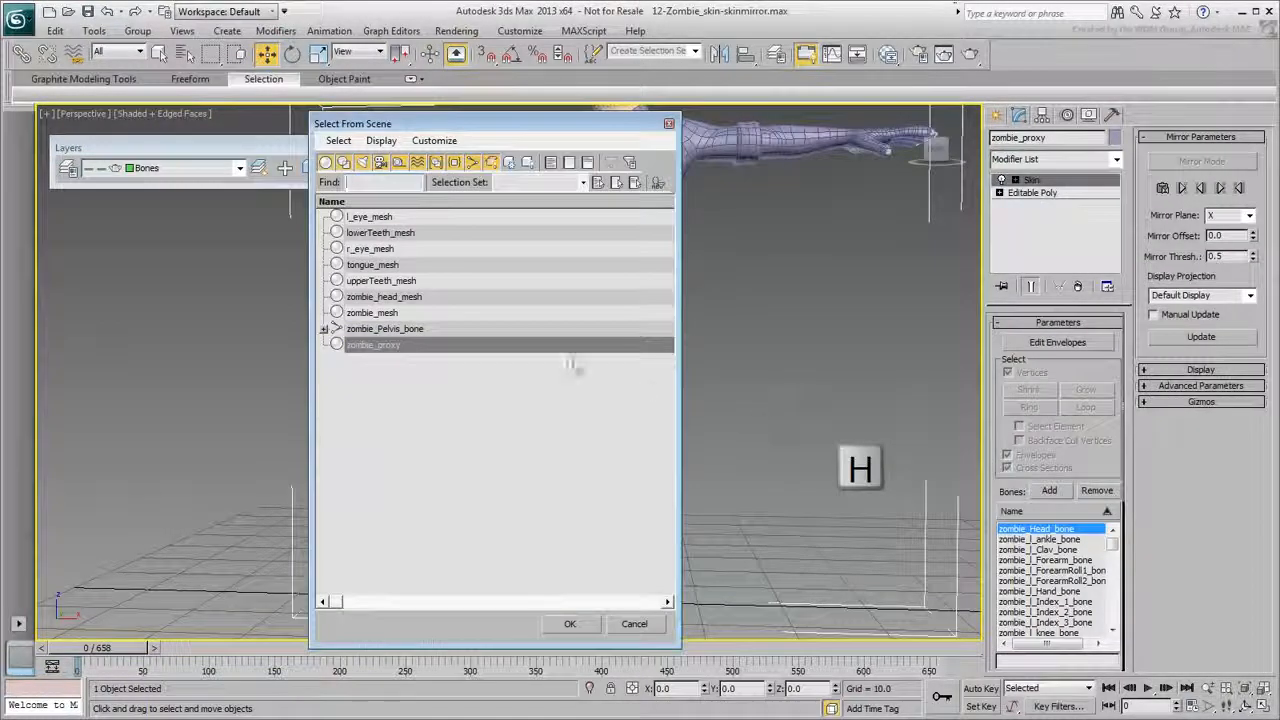
left_click(414, 313)
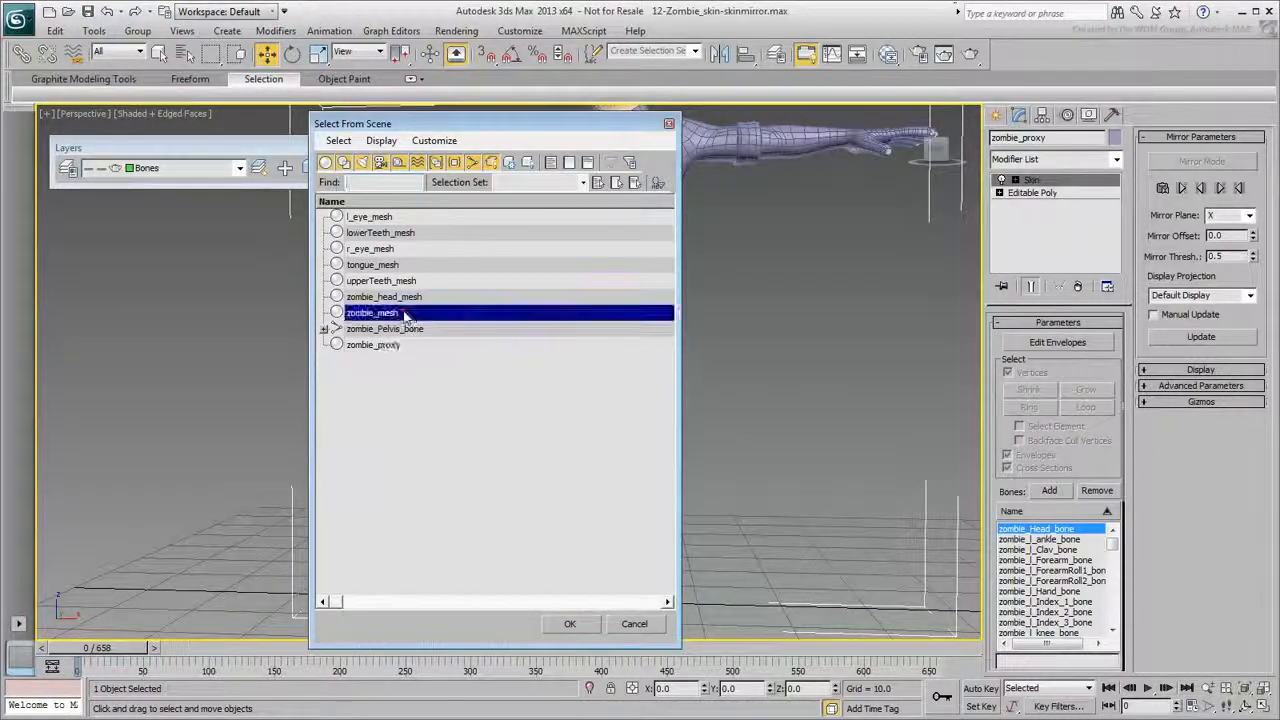
left_click(571, 624)
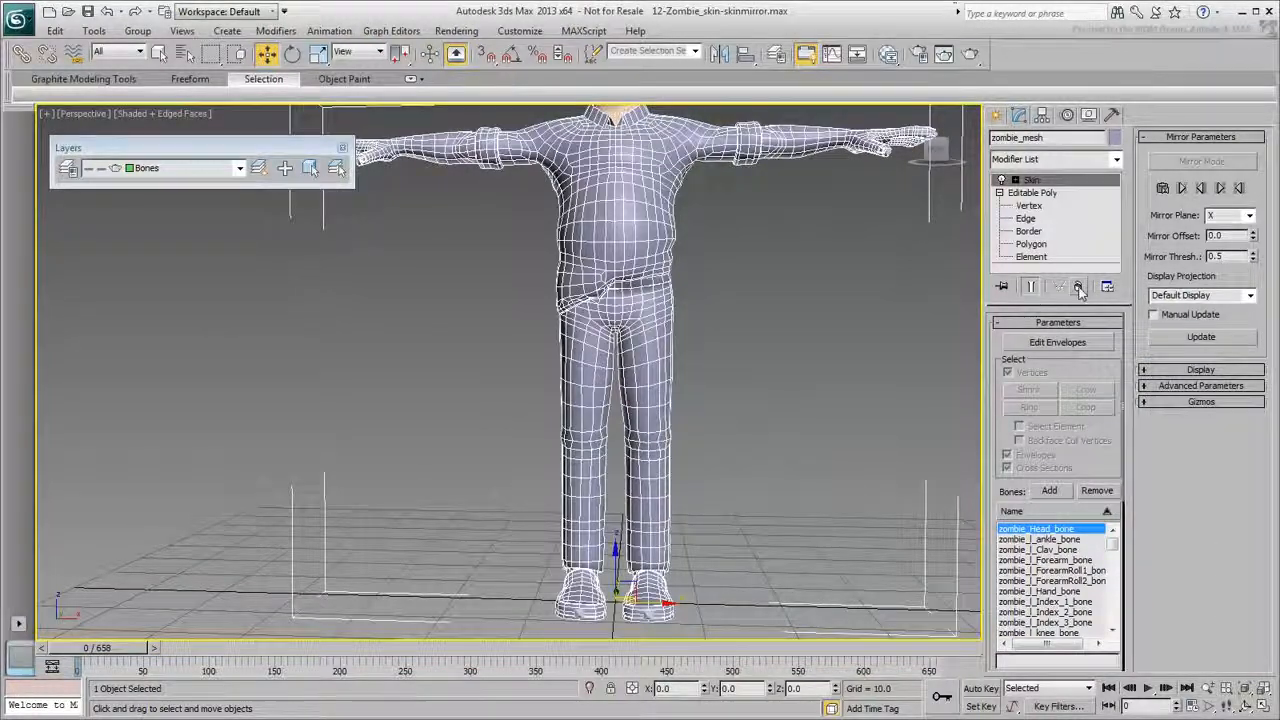
left_click(1079, 288)
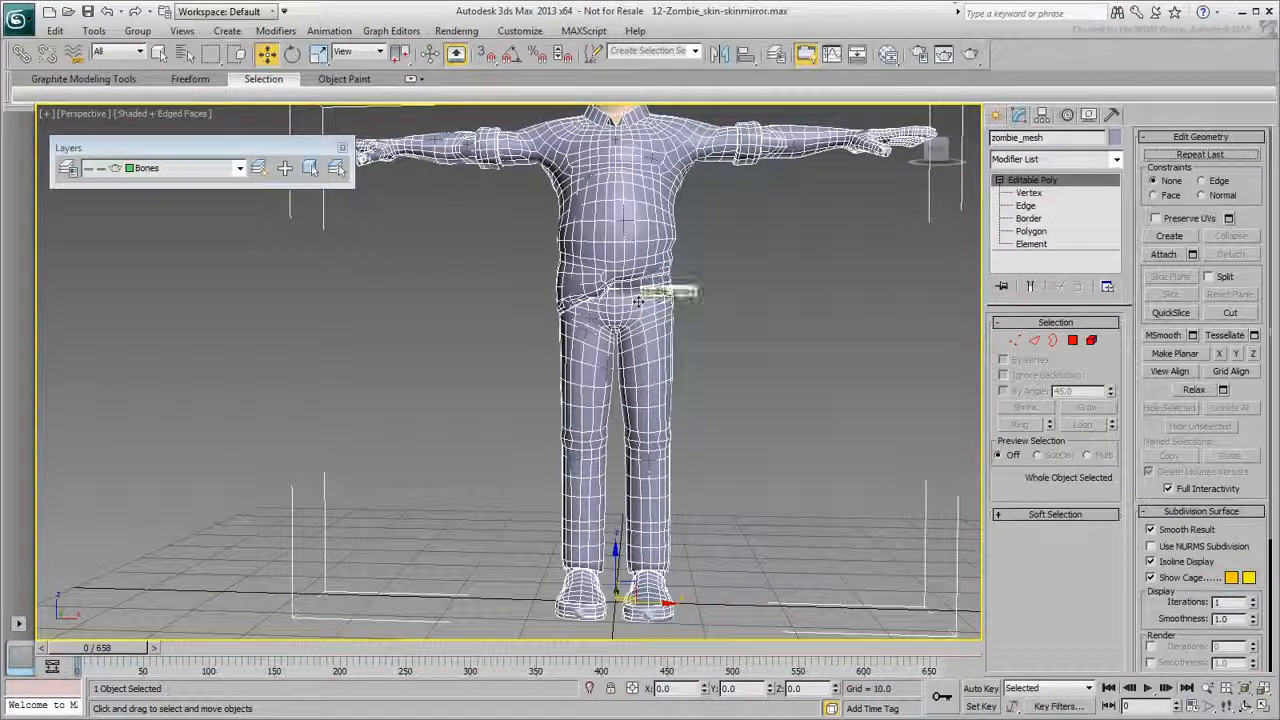
right_click(638, 300)
left_click(686, 263)
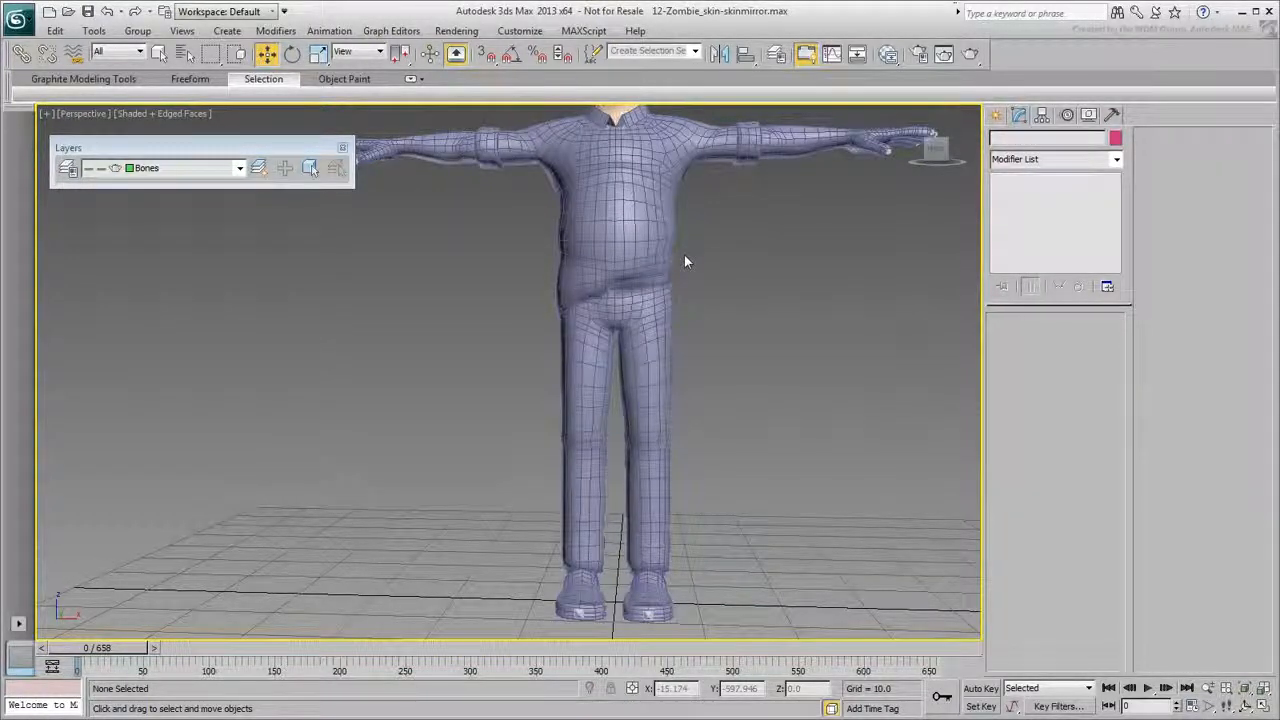
Add a Symmetry modifier to zombie_proxy between its Editable Poly base and the Skin modifier.
left_click(645, 288)
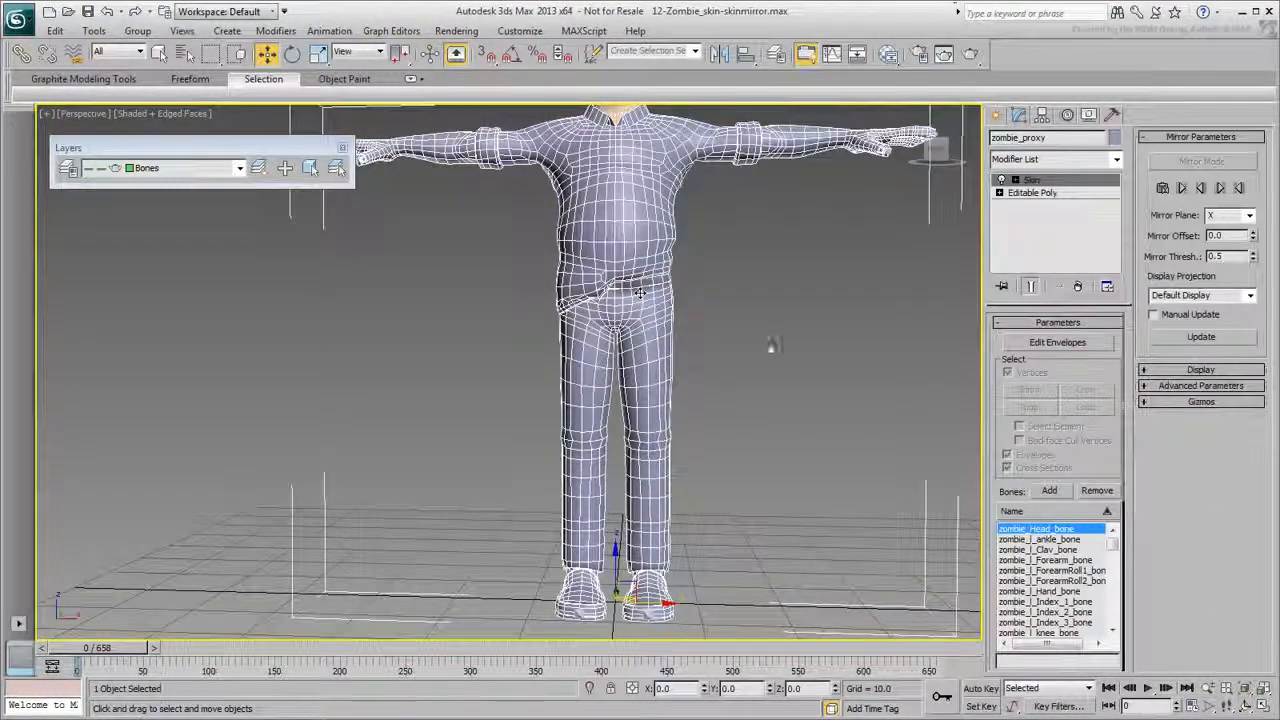
left_click(1032, 192)
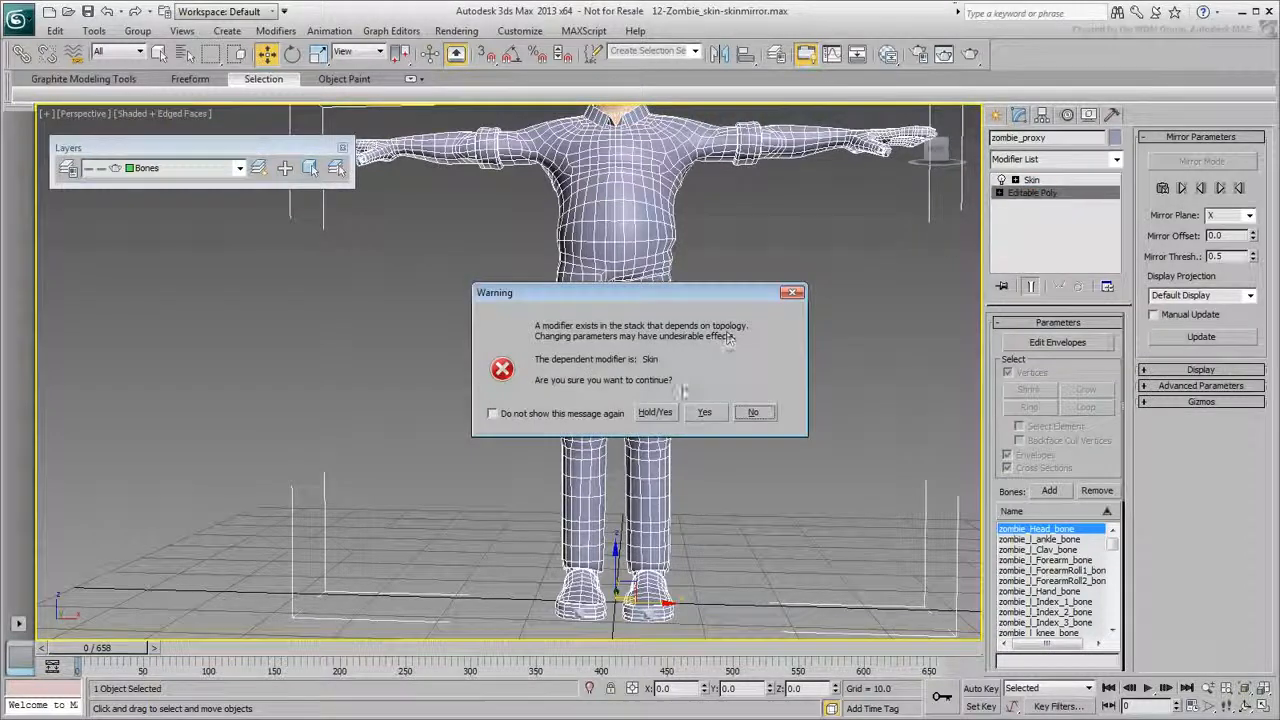
left_click(704, 412)
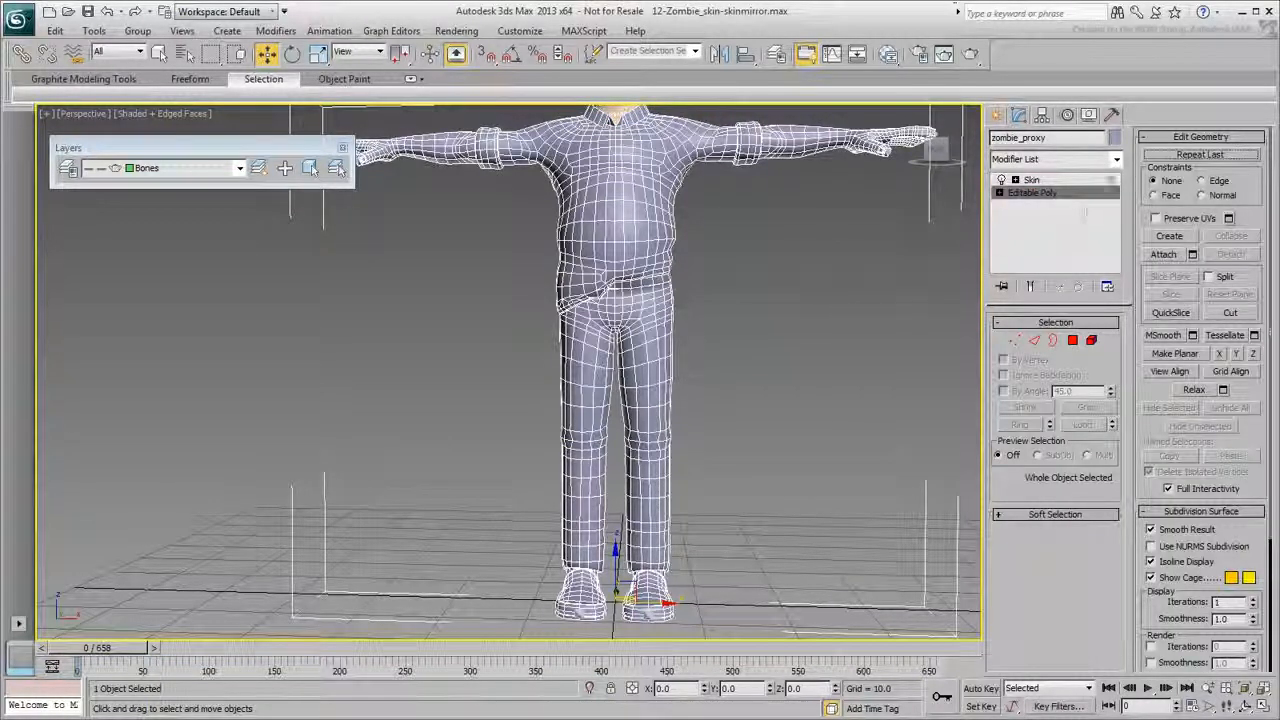
left_click(1116, 159)
scroll(1112, 250, "down", 10)
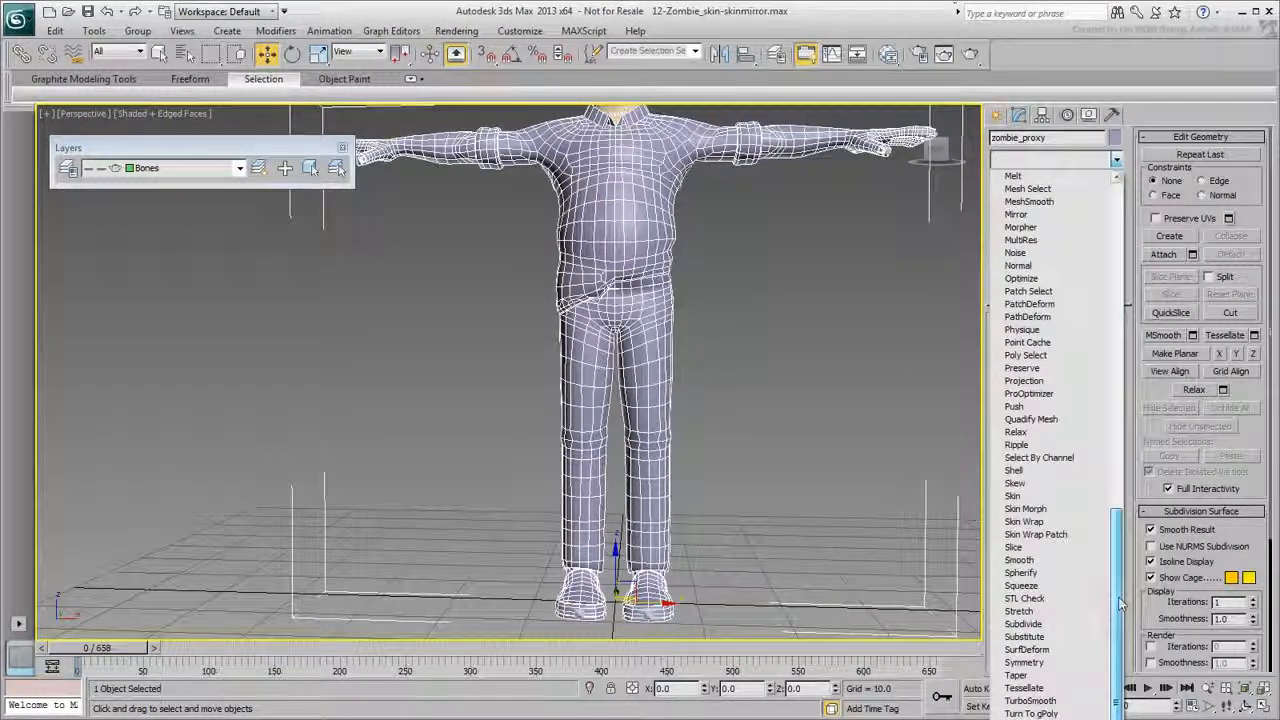
left_click(1024, 663)
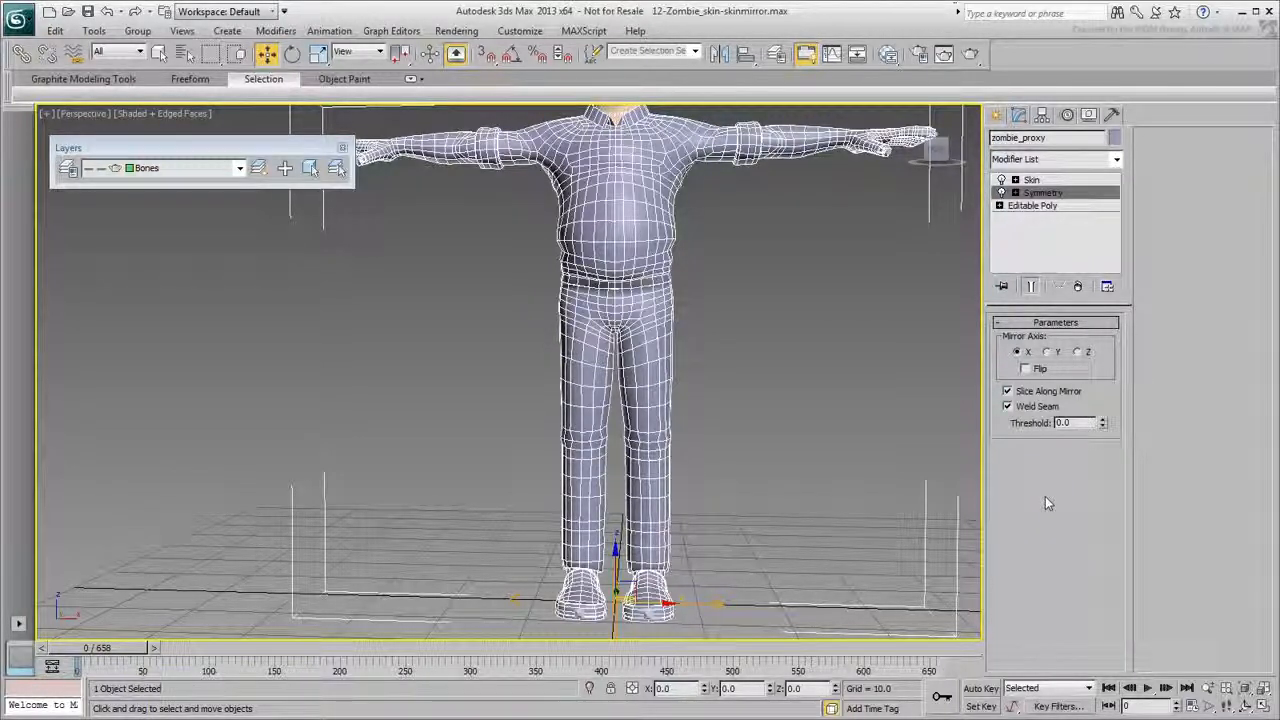
Collapse zombie_proxy's Symmetry modifier into the Editable Poly base, keeping Skin above it.
right_click(1046, 194)
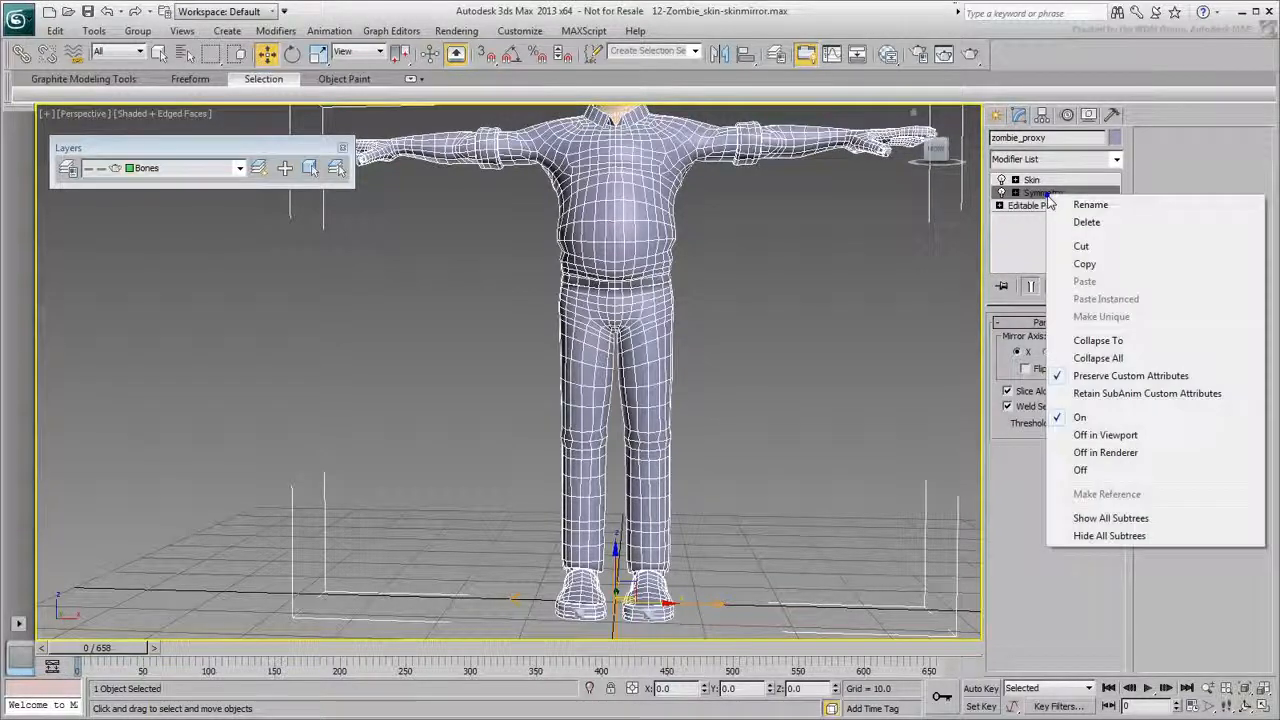
left_click(1090, 341)
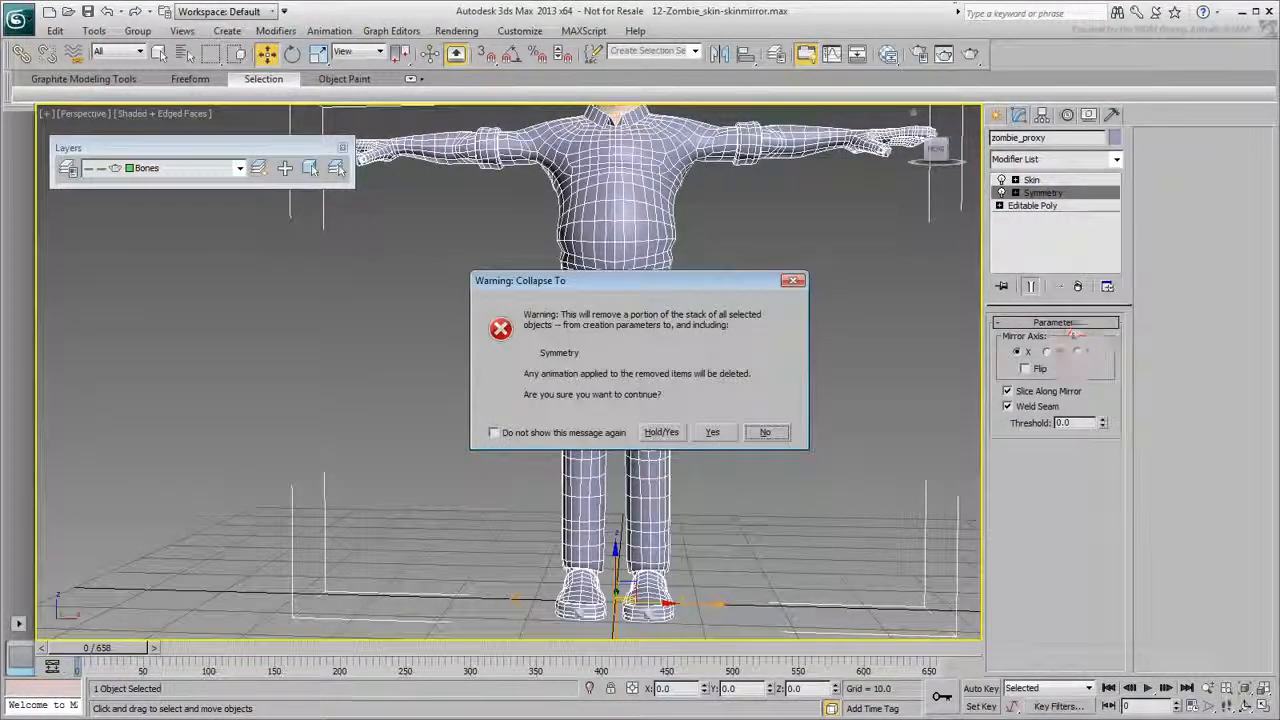
left_click(711, 436)
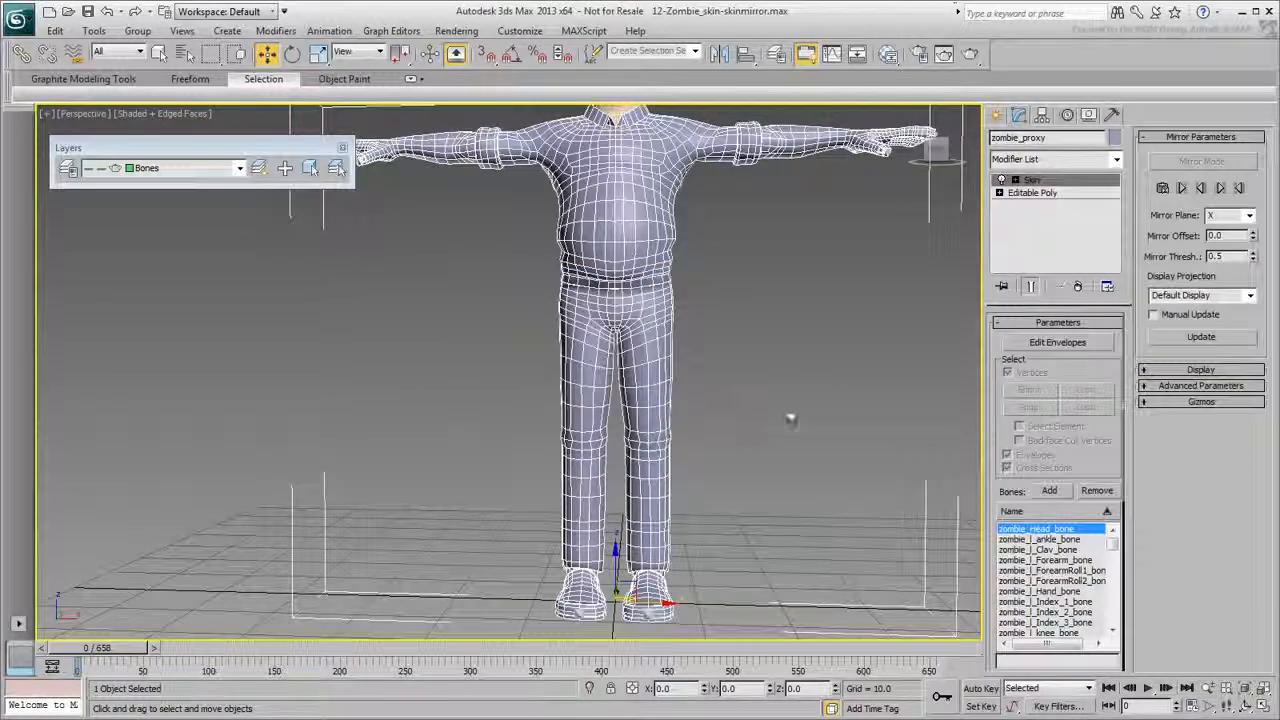
Scrub the animation to frame 490 to examine the proxy's waist, crotch and inner-thigh deformation, and return to frame 0.
left_click_drag(515, 652, 712, 677)
key("w")
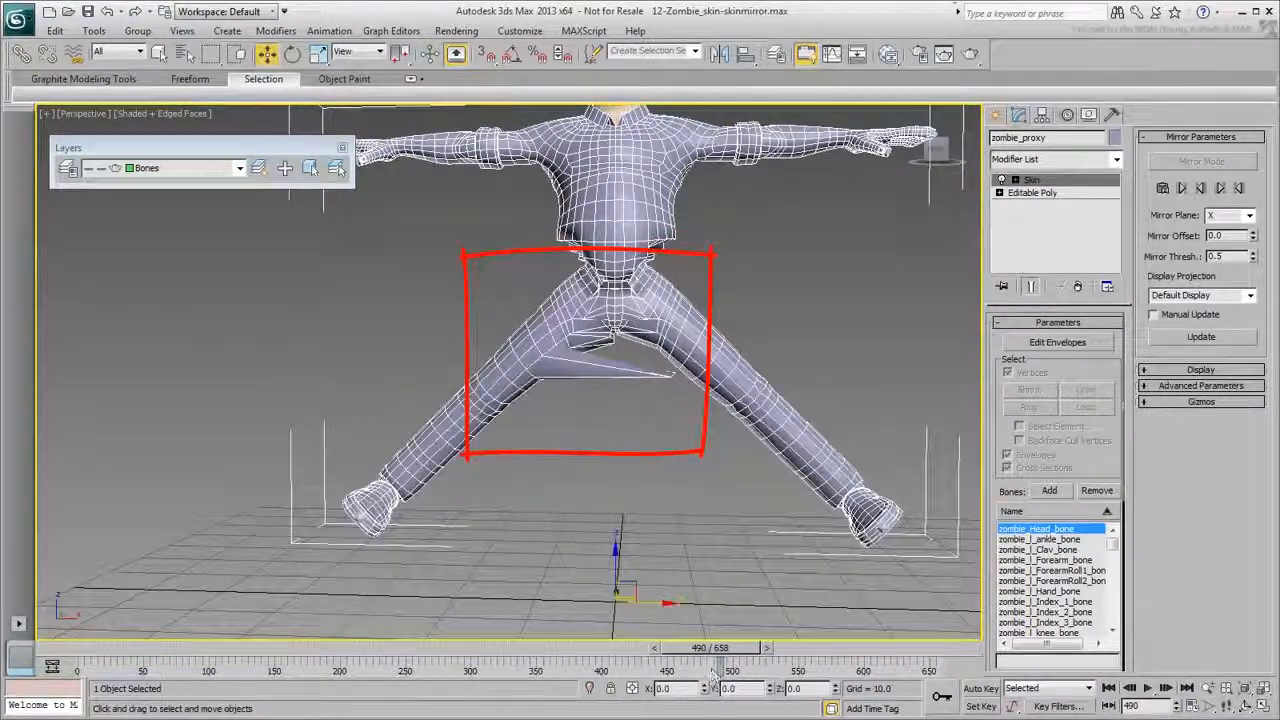
scroll(684, 370, "up", 6)
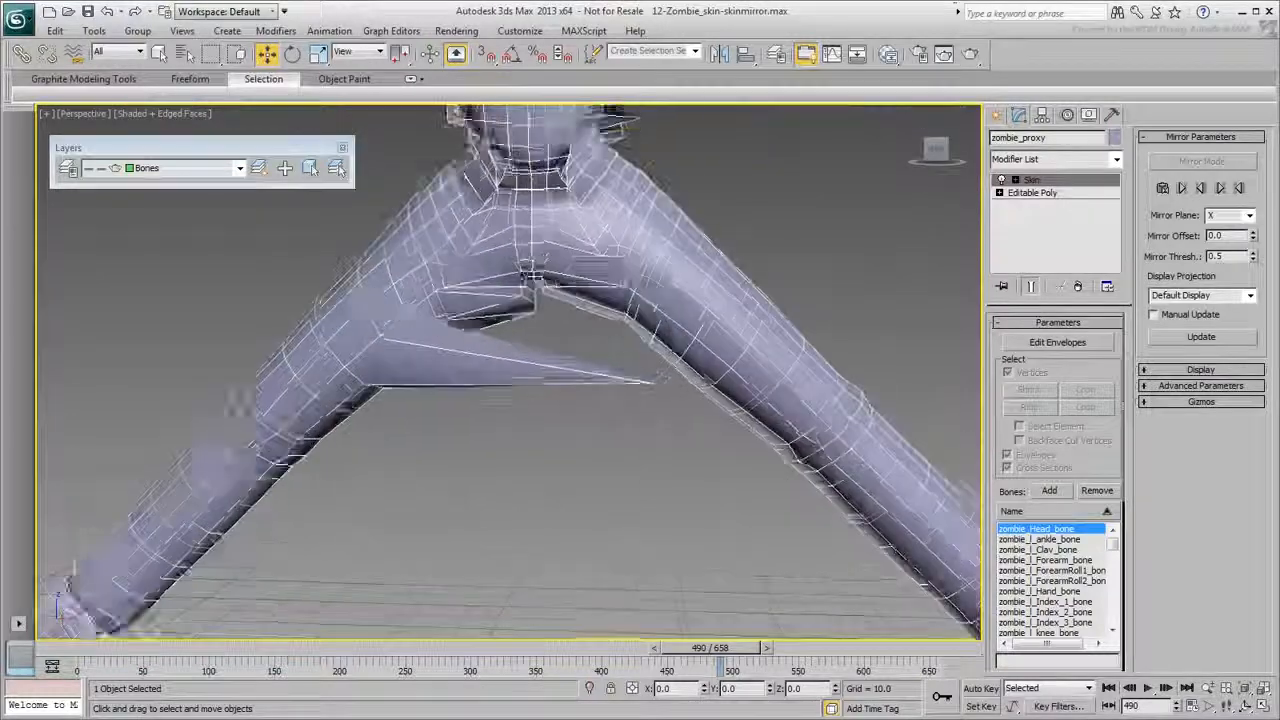
scroll(706, 311, "down", 2)
scroll(669, 443, "down", 4)
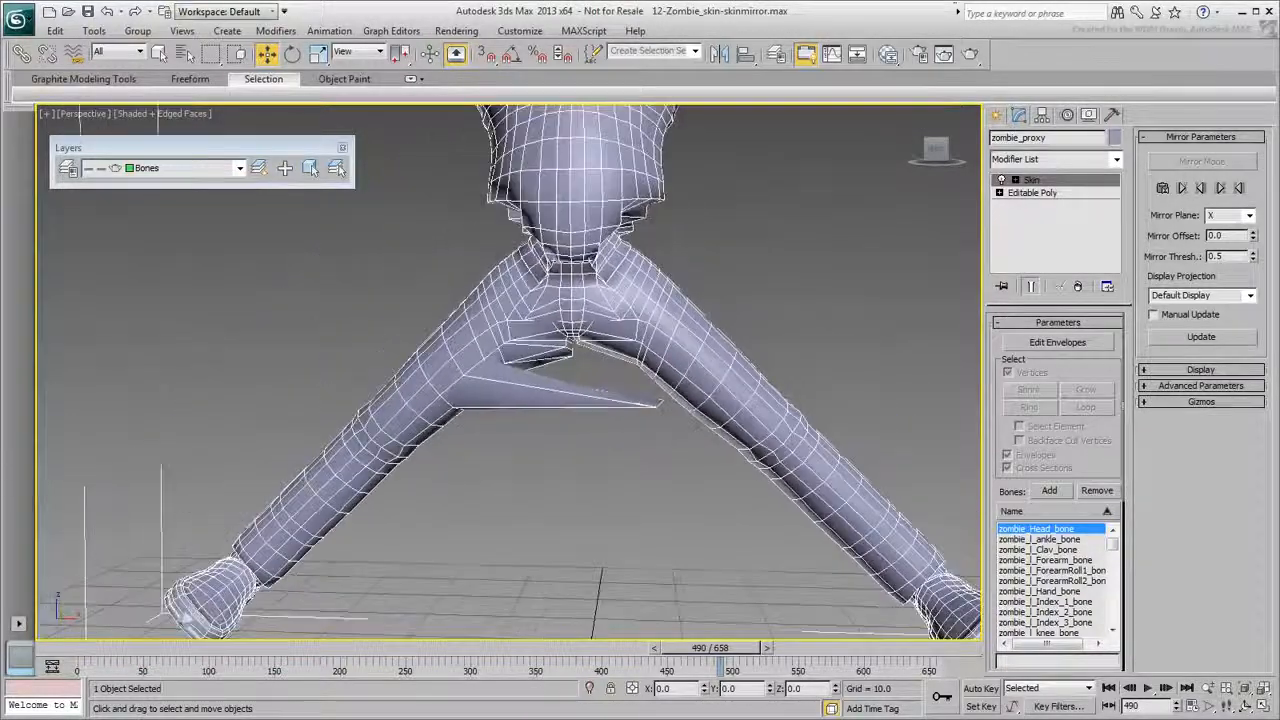
scroll(692, 511, "down", 2)
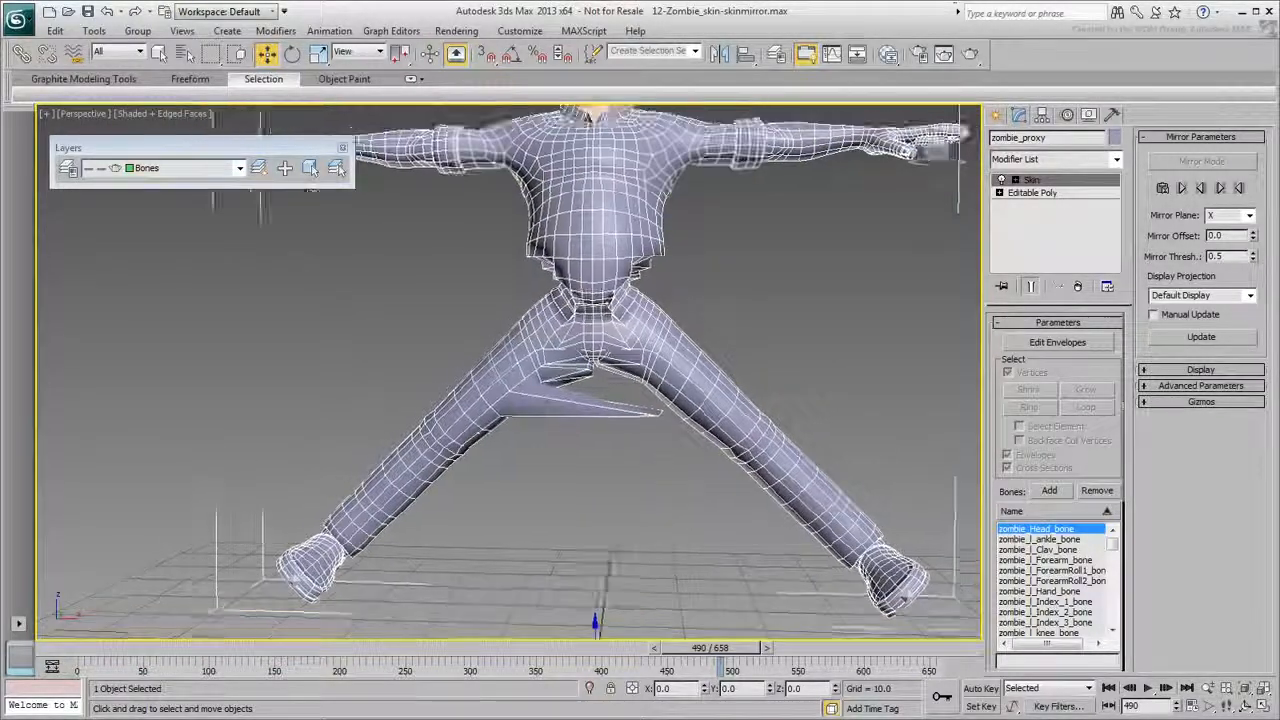
left_click(76, 648)
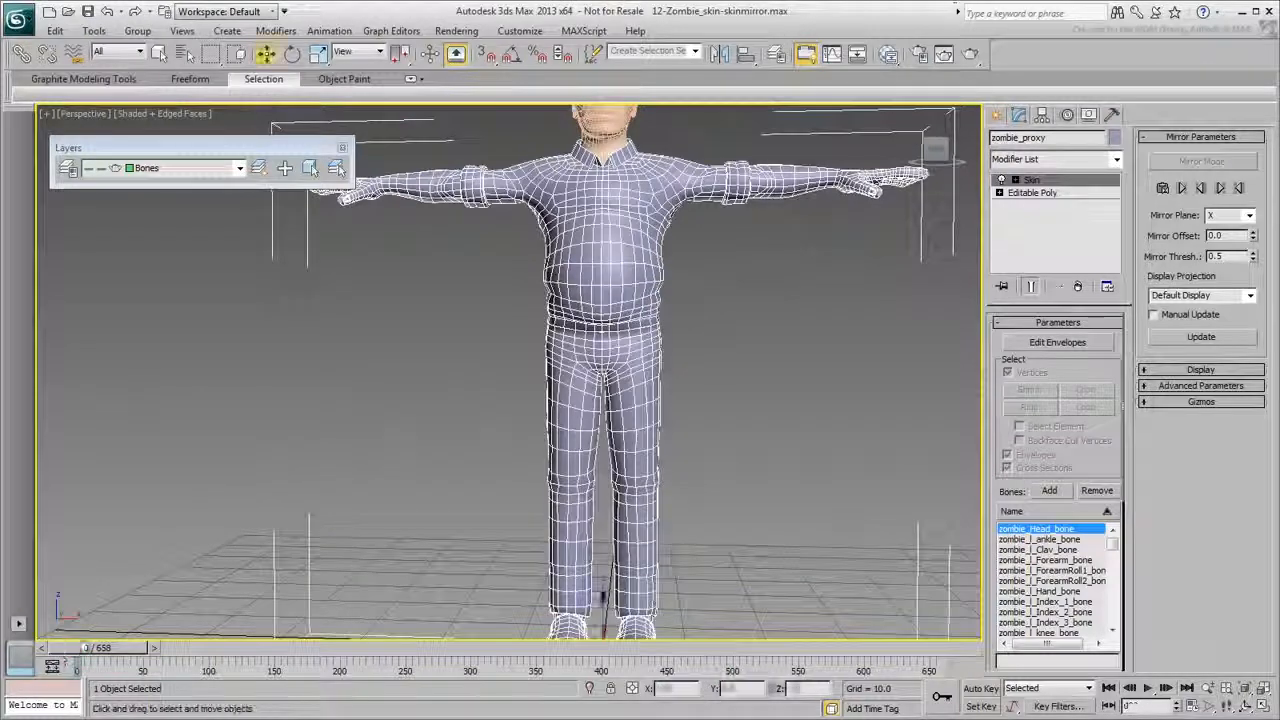
Enter envelope editing on zombie_proxy and compare the skin weights of the left and right knee bones.
middle_click_drag(772, 472, 730, 422)
left_click(1057, 342)
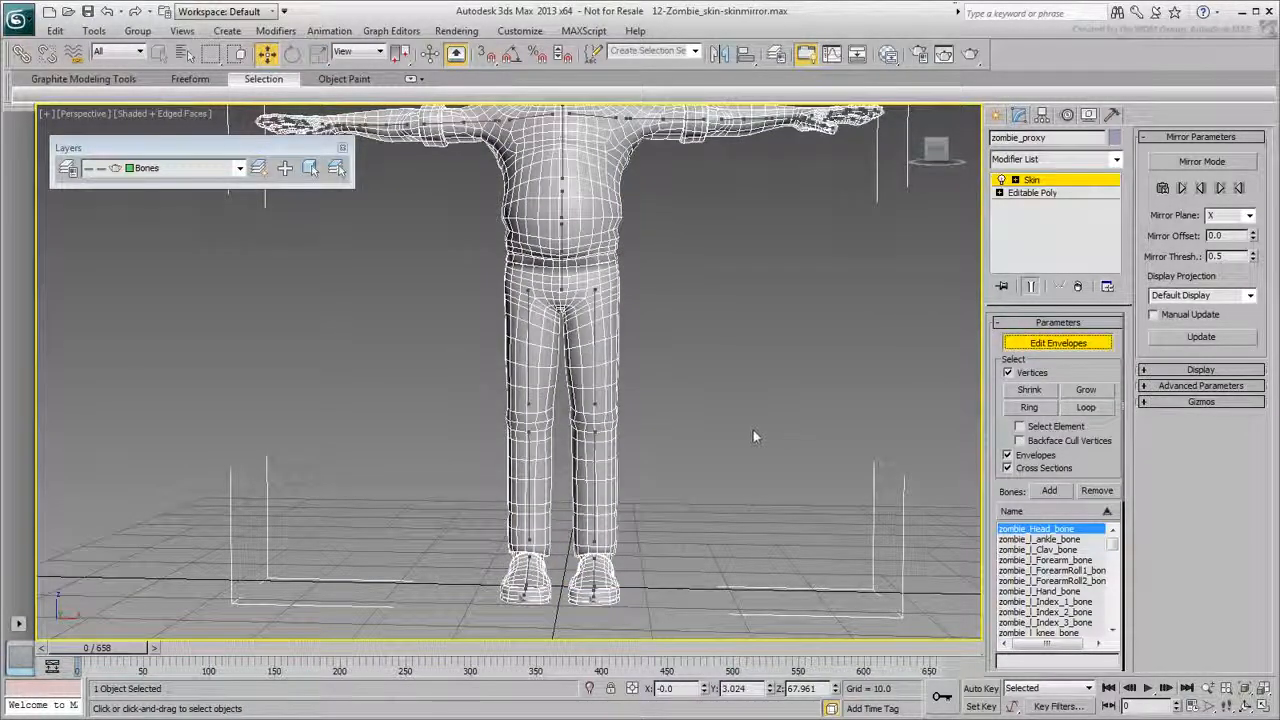
scroll(545, 487, "up", 3)
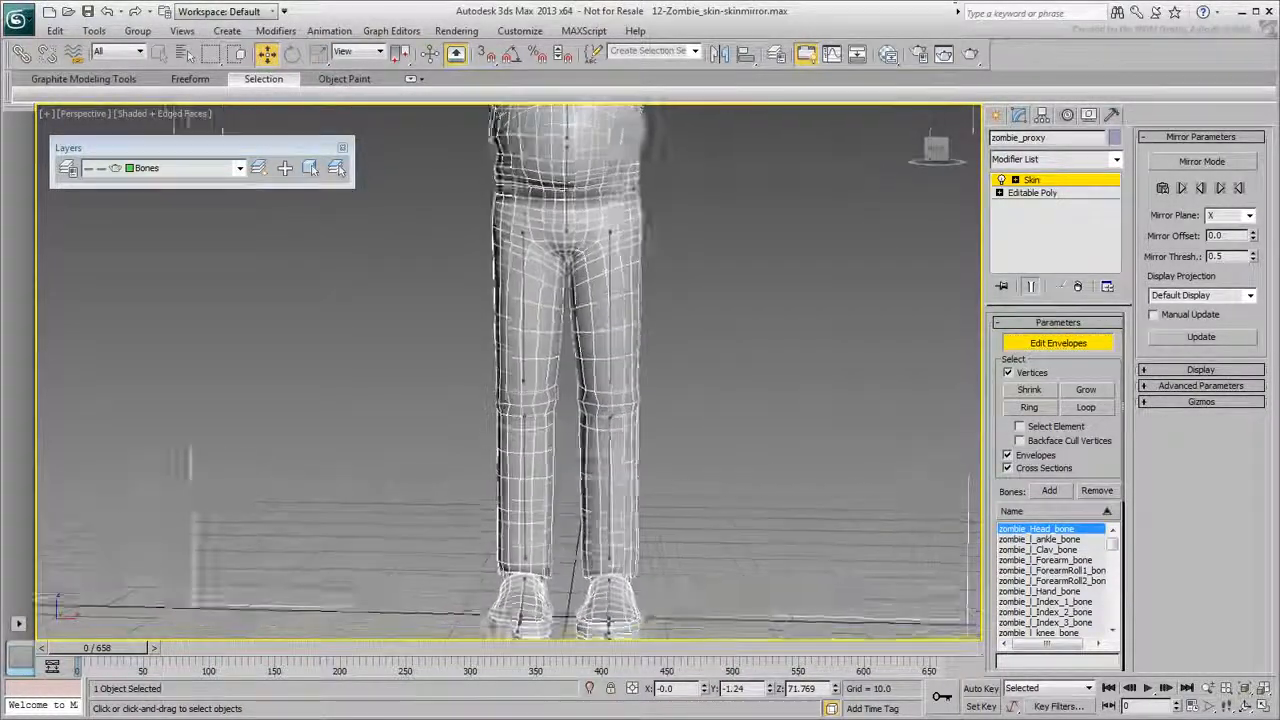
middle_click_drag(584, 495, 600, 447)
left_click(630, 455)
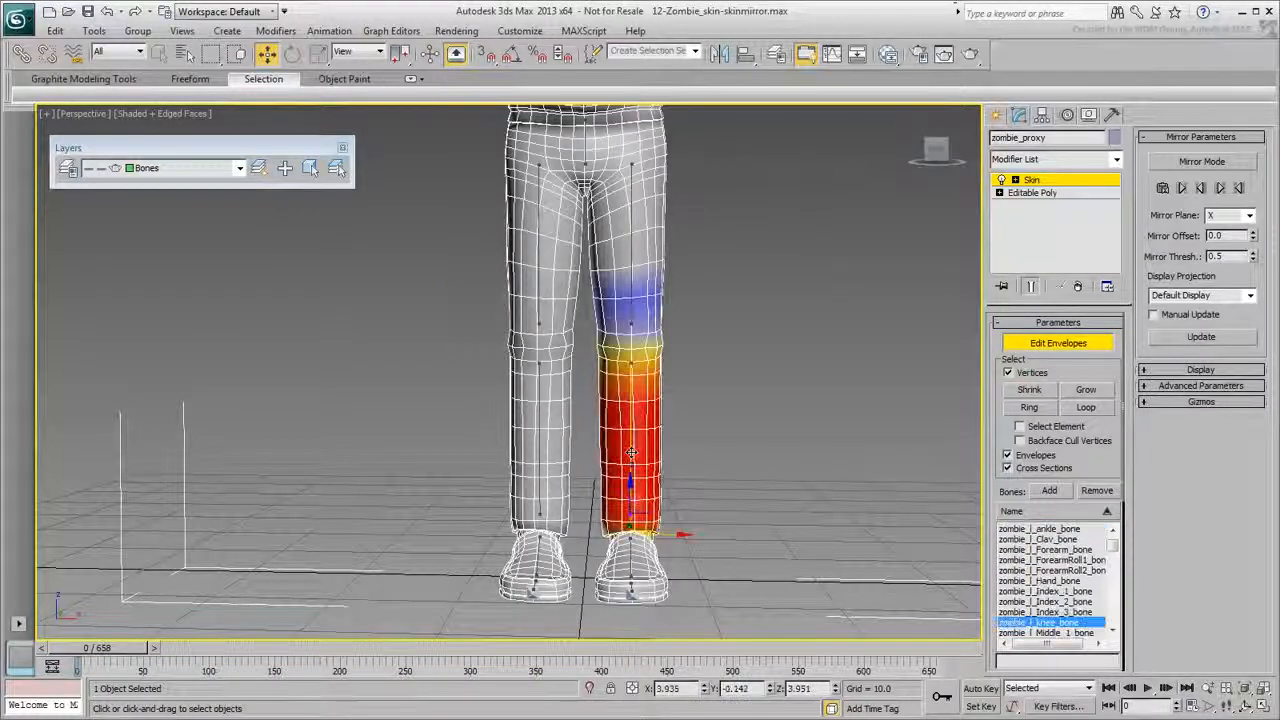
left_click(538, 450)
left_click(630, 440)
left_click(540, 443)
Compare the skin weights of the left and right thigh bones, and reselect the left knee bone.
left_click(612, 265)
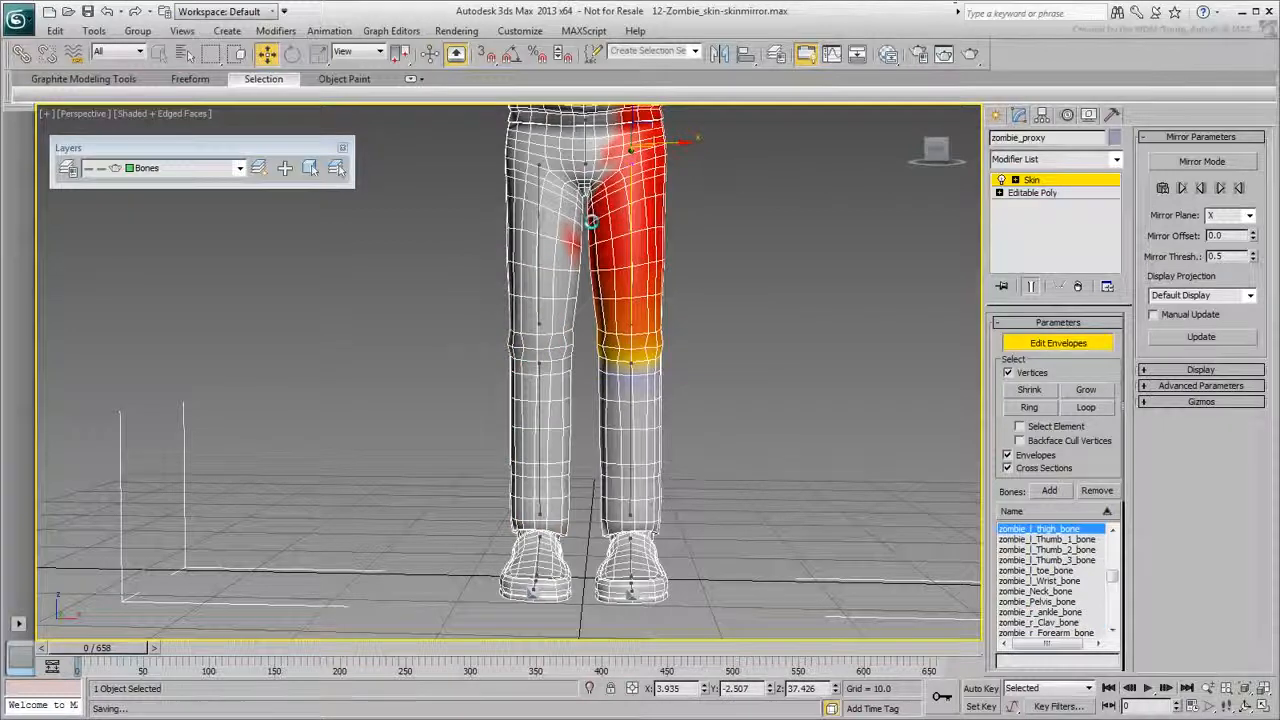
left_click(540, 292)
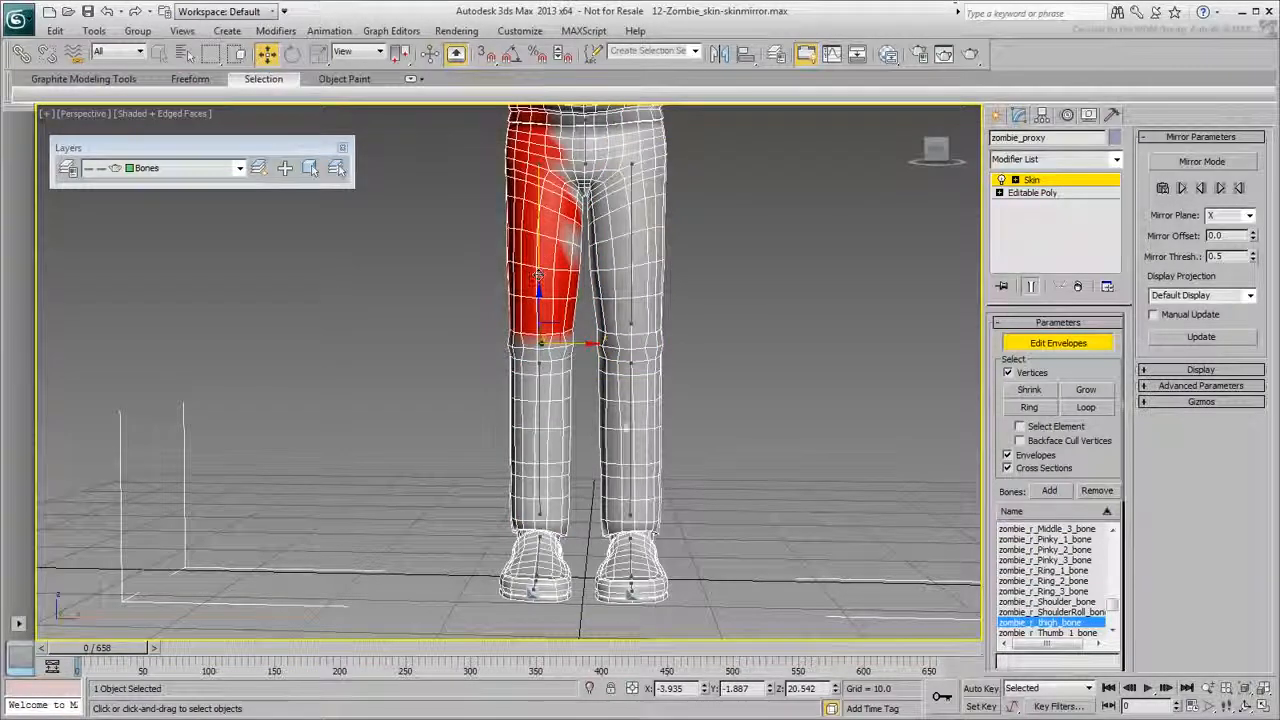
left_click(628, 430)
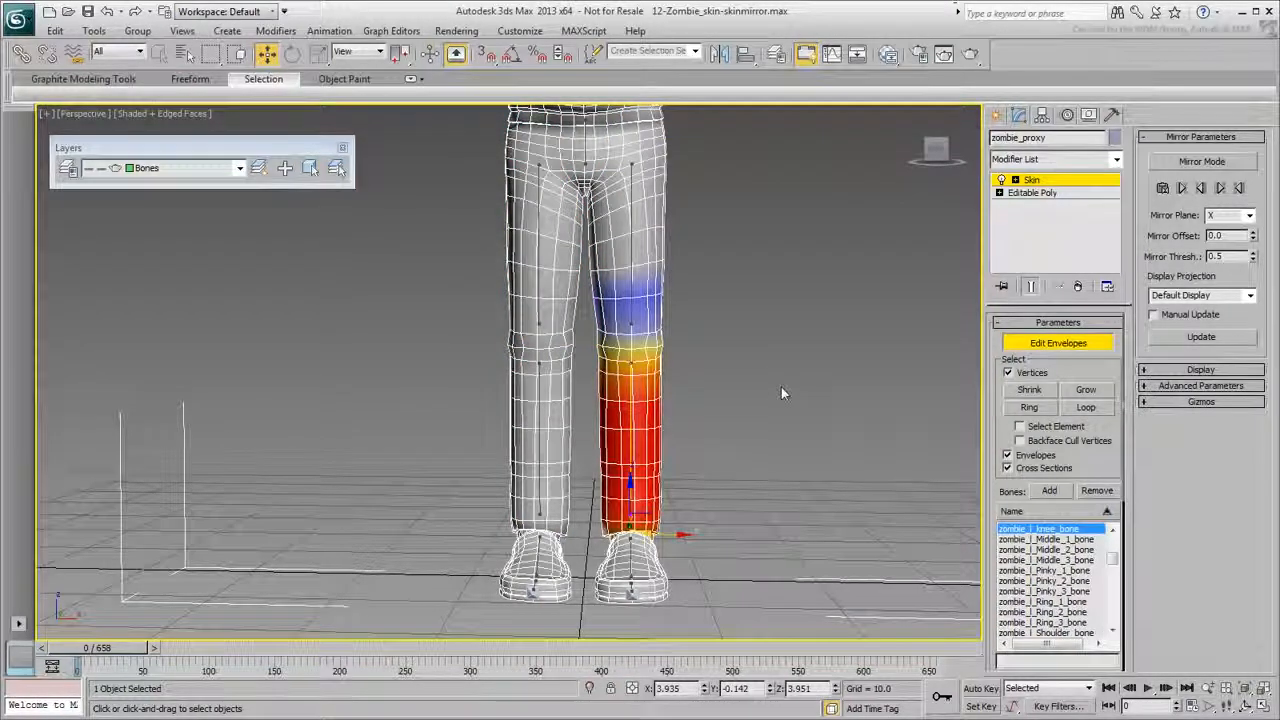
Turn on the Skin modifier's Mirror Mode and examine the mirror plane and the bone pairing around the pelvis and legs.
middle_click_drag(775, 318, 740, 345)
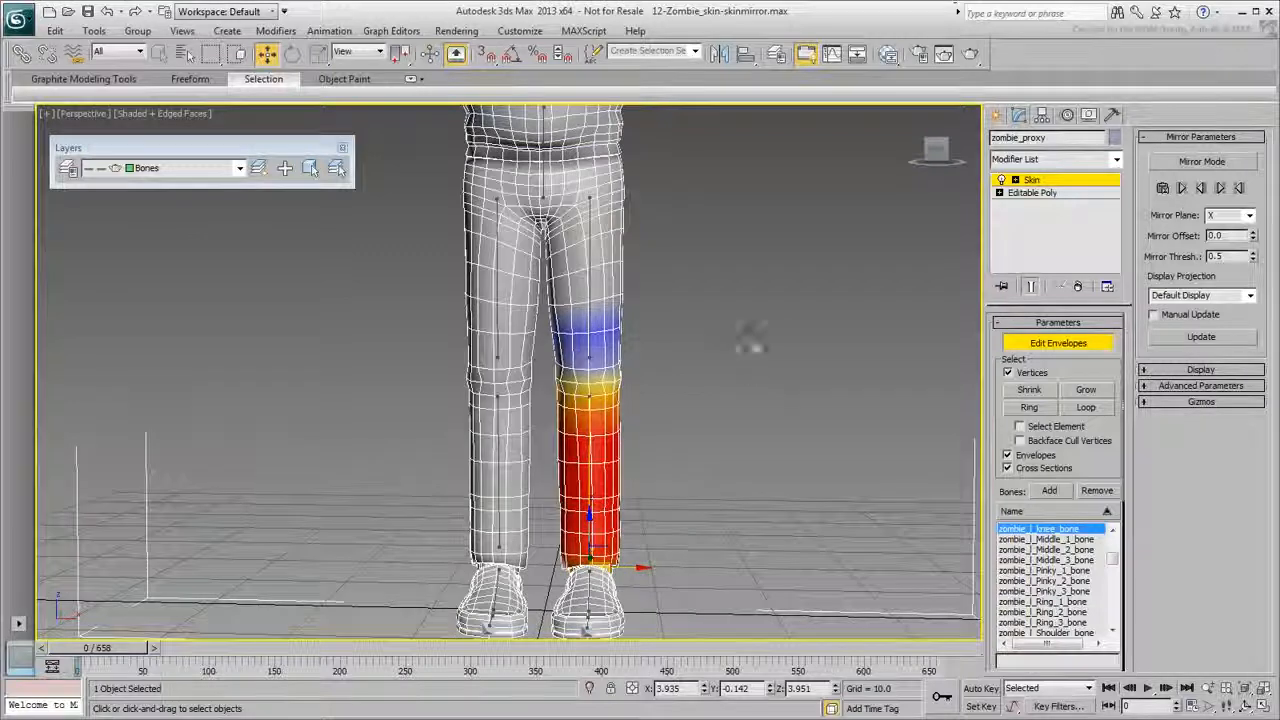
left_click(1203, 161)
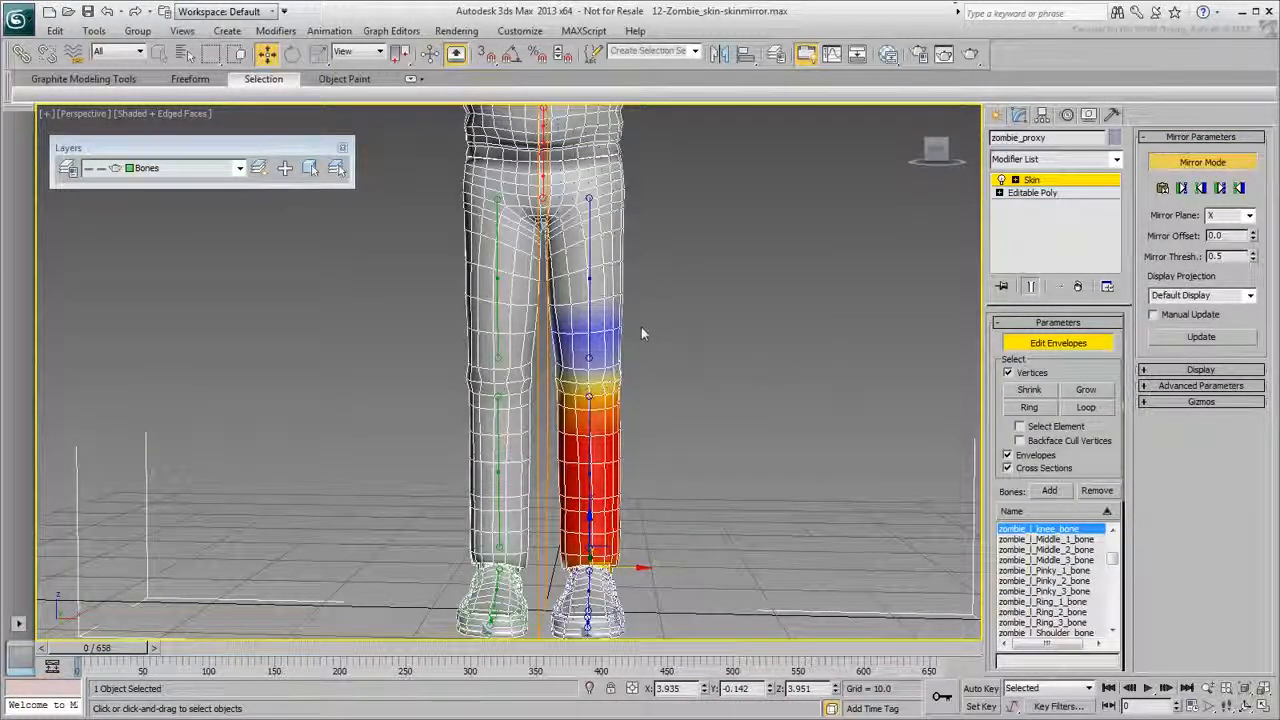
scroll(641, 322, "up", 8)
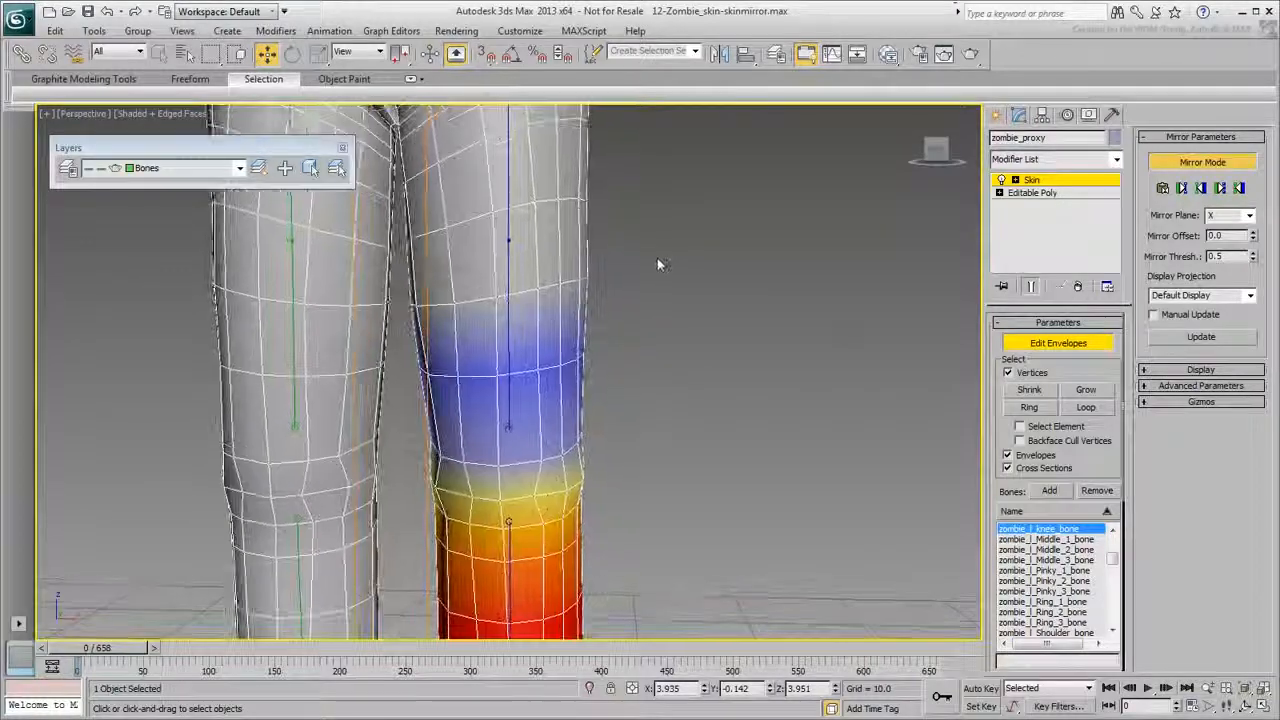
middle_click_drag(686, 342, 706, 417)
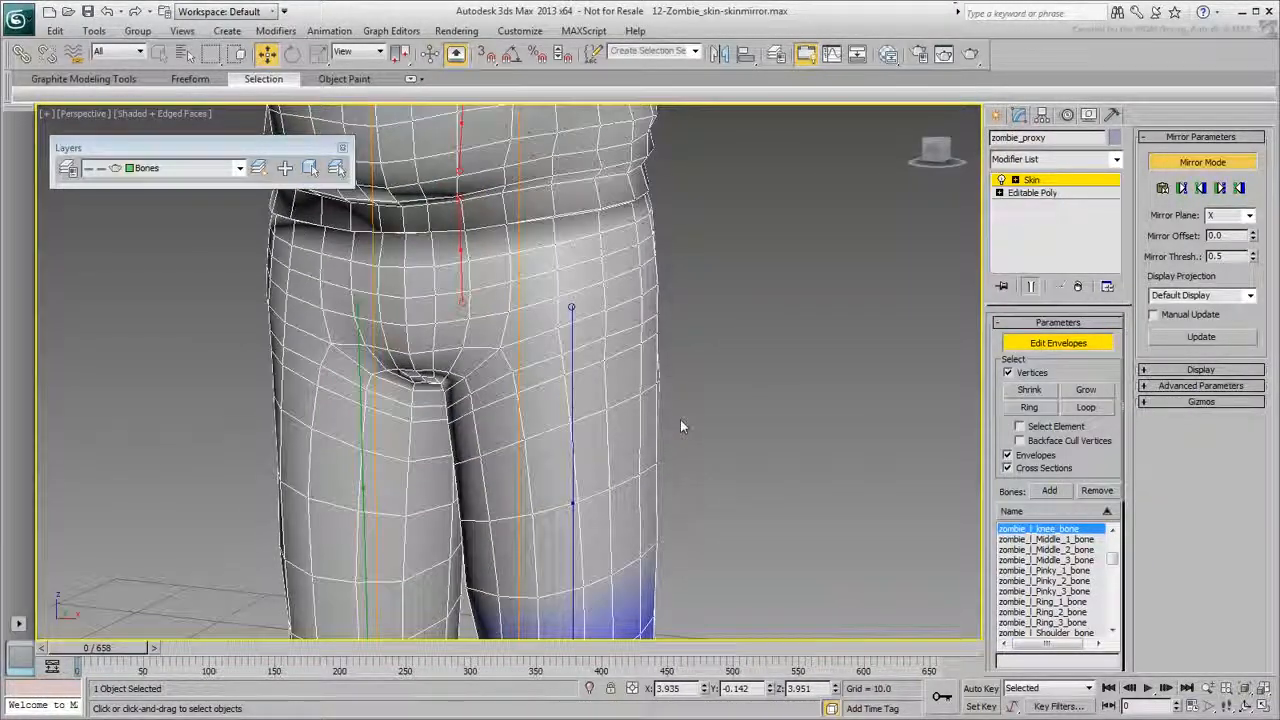
middle_click_drag(701, 411, 800, 364, "alt")
scroll(743, 357, "down", 4)
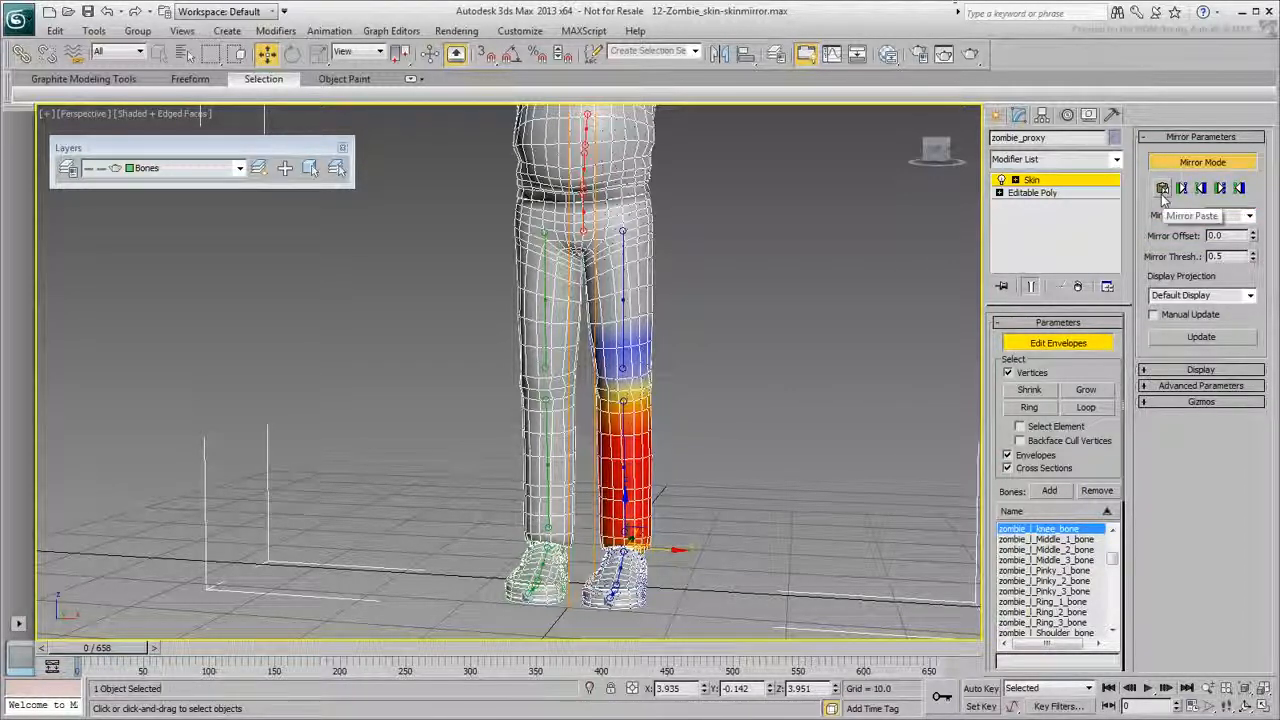
Paint-select a few vertices on the left leg, mirror-paste their weights onto the right leg, and clear the selection.
left_click_drag(211, 53, 204, 152)
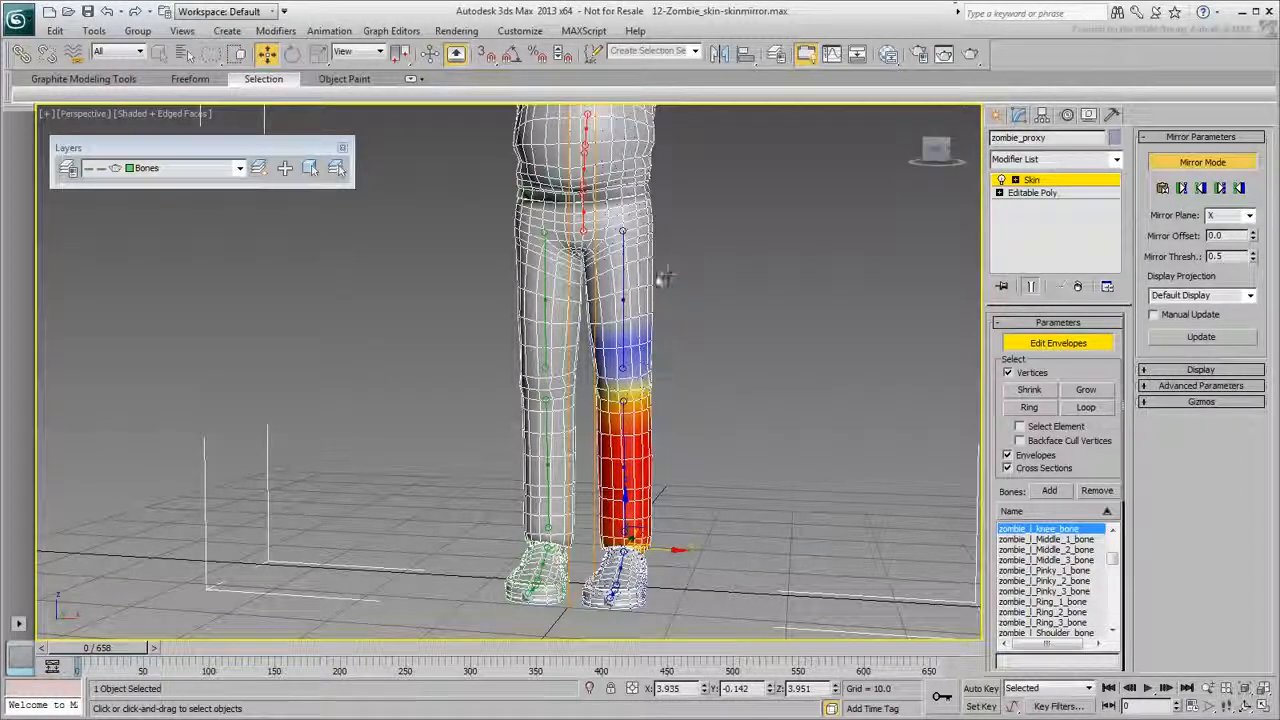
left_click_drag(633, 287, 677, 292)
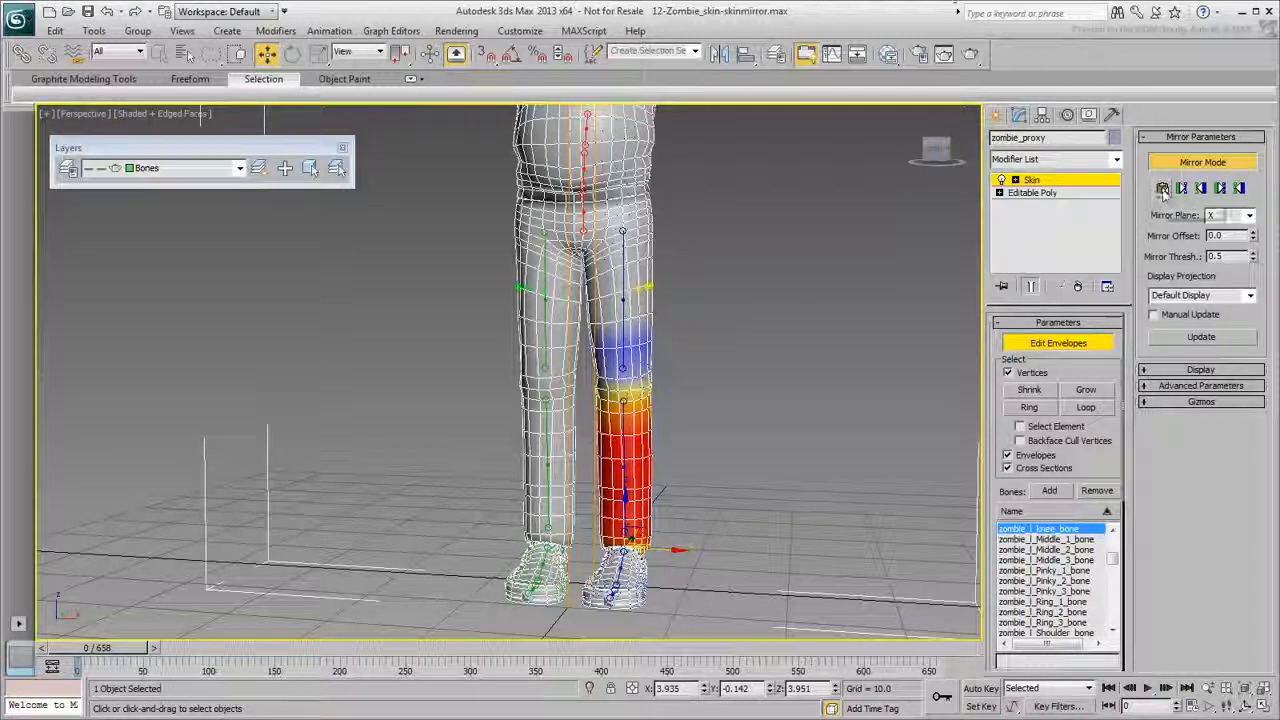
left_click(1162, 188)
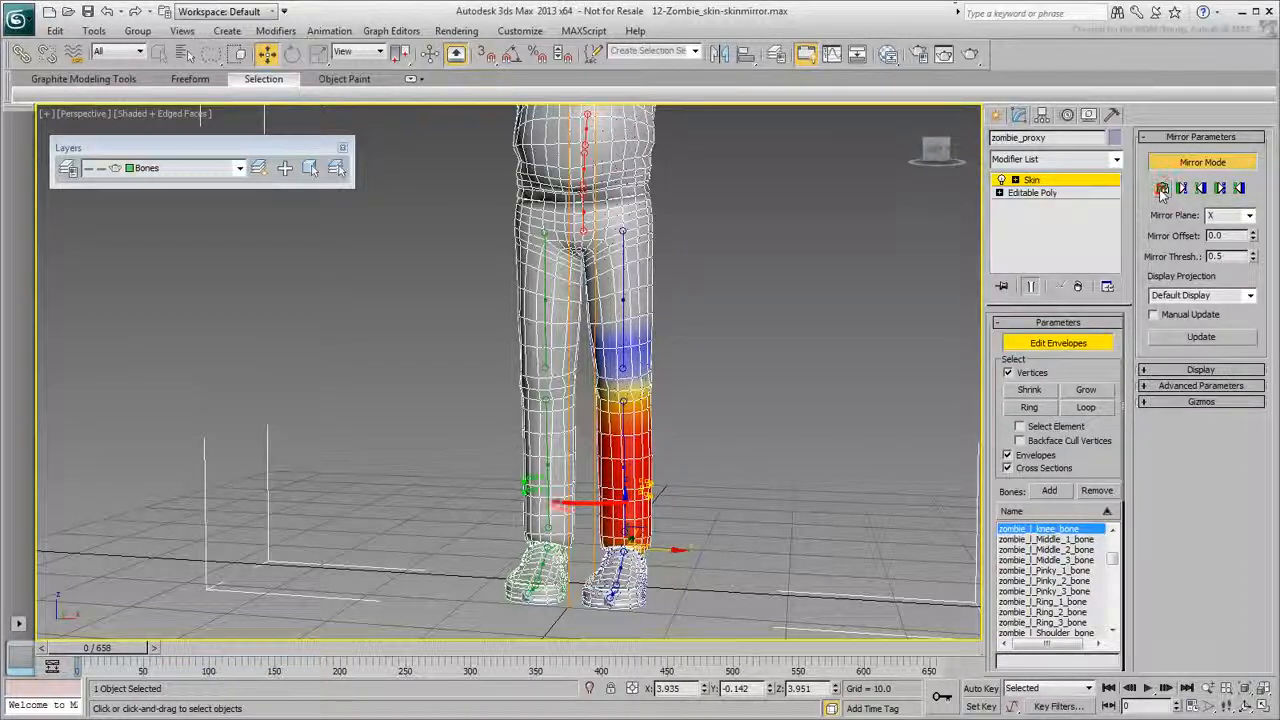
left_click(798, 360)
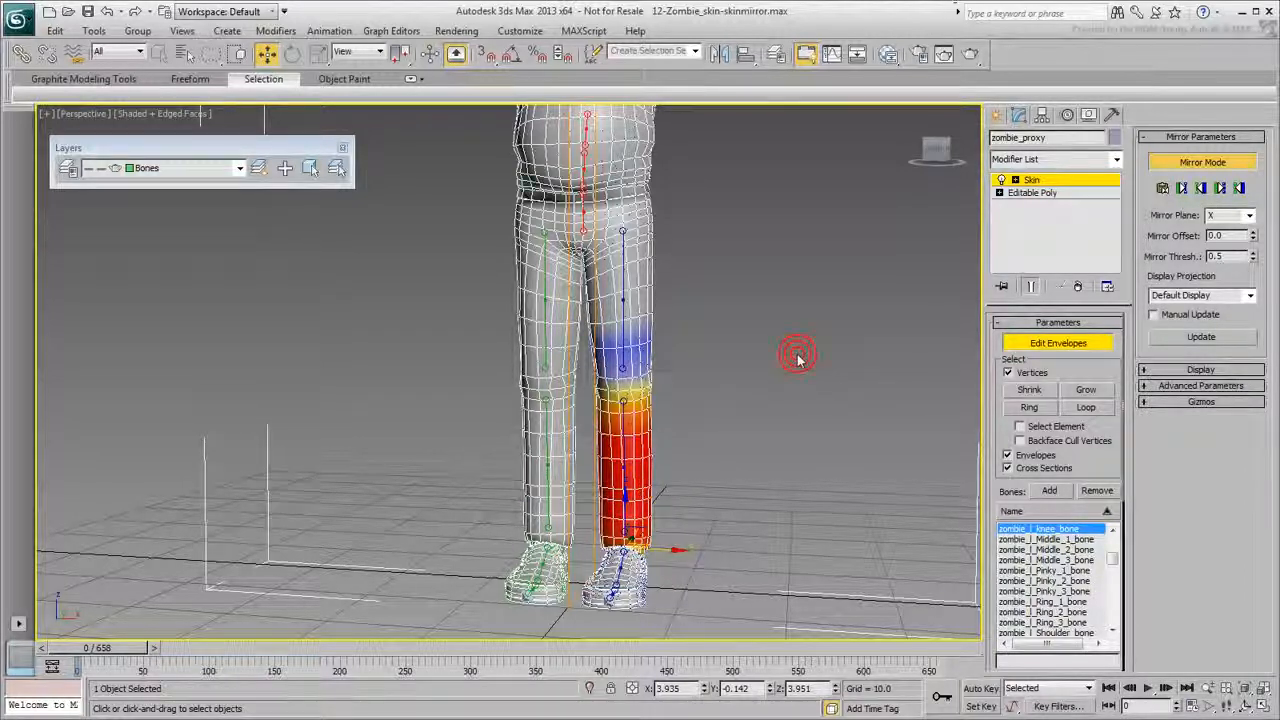
Paste the skin weights of all blue-side vertices onto the green side and leave envelope editing.
left_click(1240, 190)
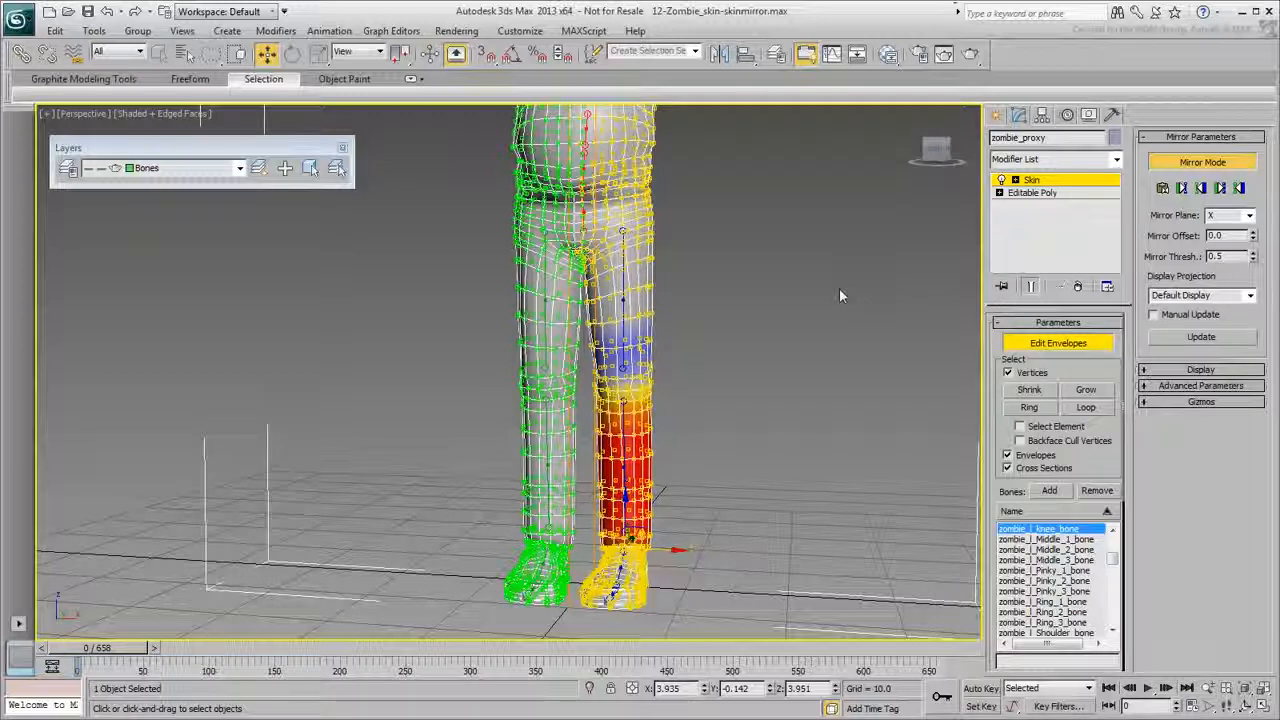
left_click(1058, 344)
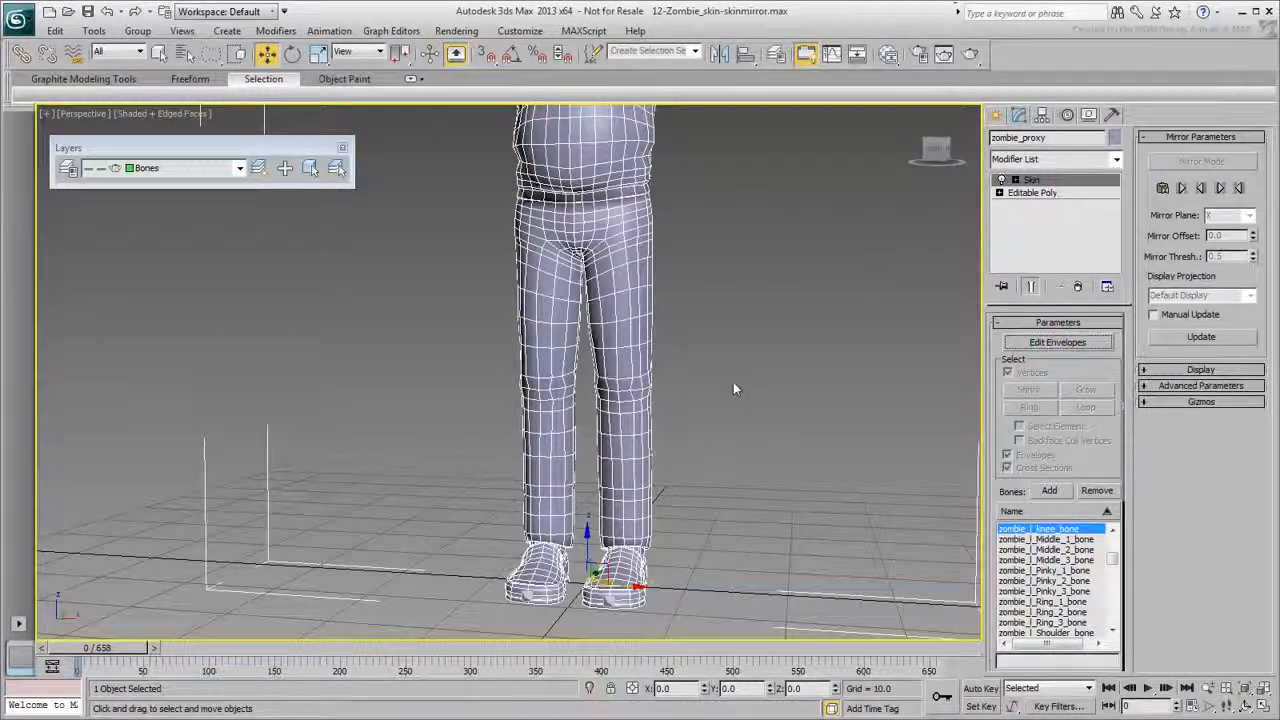
Scrub the animation to frame 492 to examine the deformation of both spread legs, and return to frame 0.
middle_click_drag(744, 396, 717, 410, "alt")
left_click_drag(97, 648, 722, 672)
key("w")
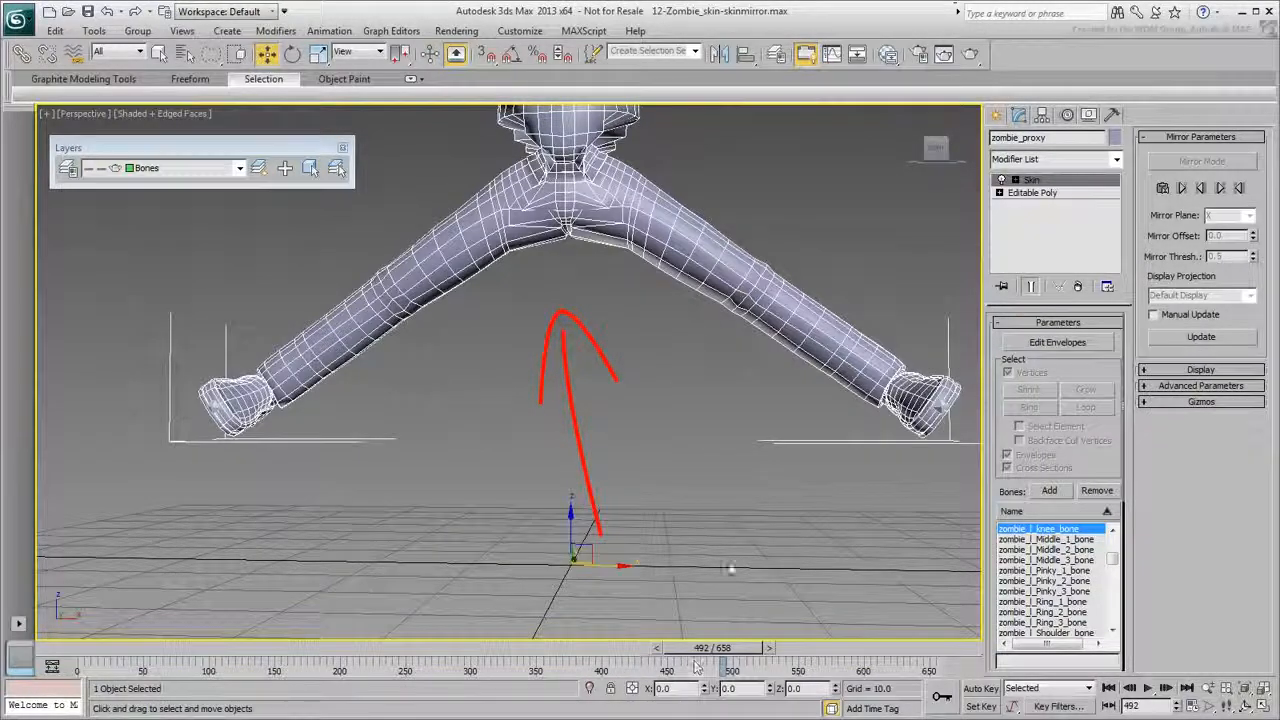
key("Home")
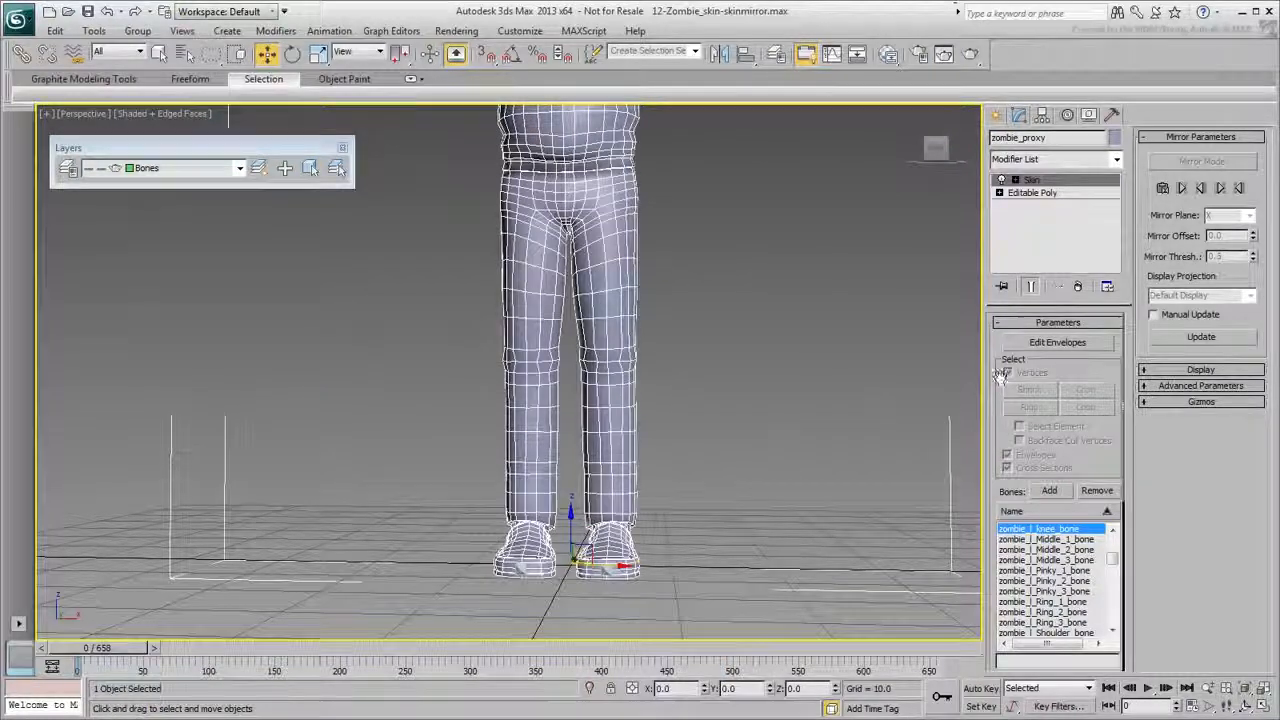
Re-enter envelope editing and compare the mirrored skin weights of the left and right thigh and knee bones.
left_click(1045, 344)
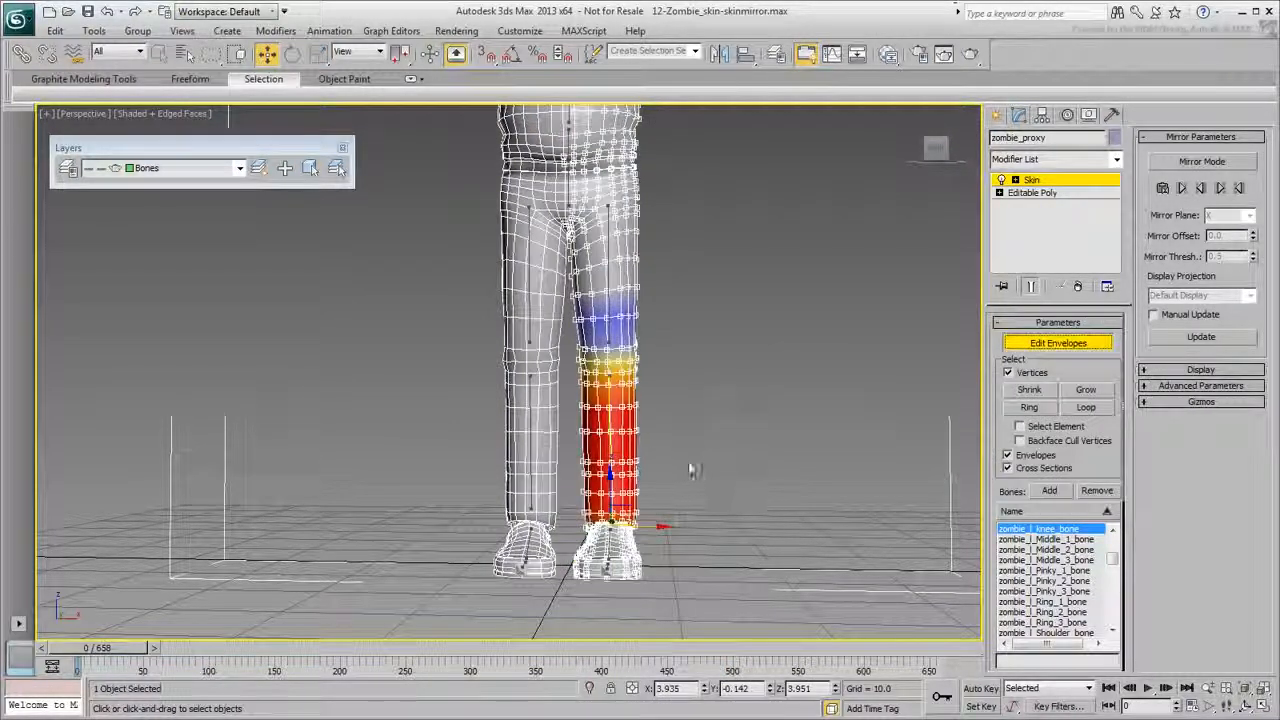
left_click(531, 420)
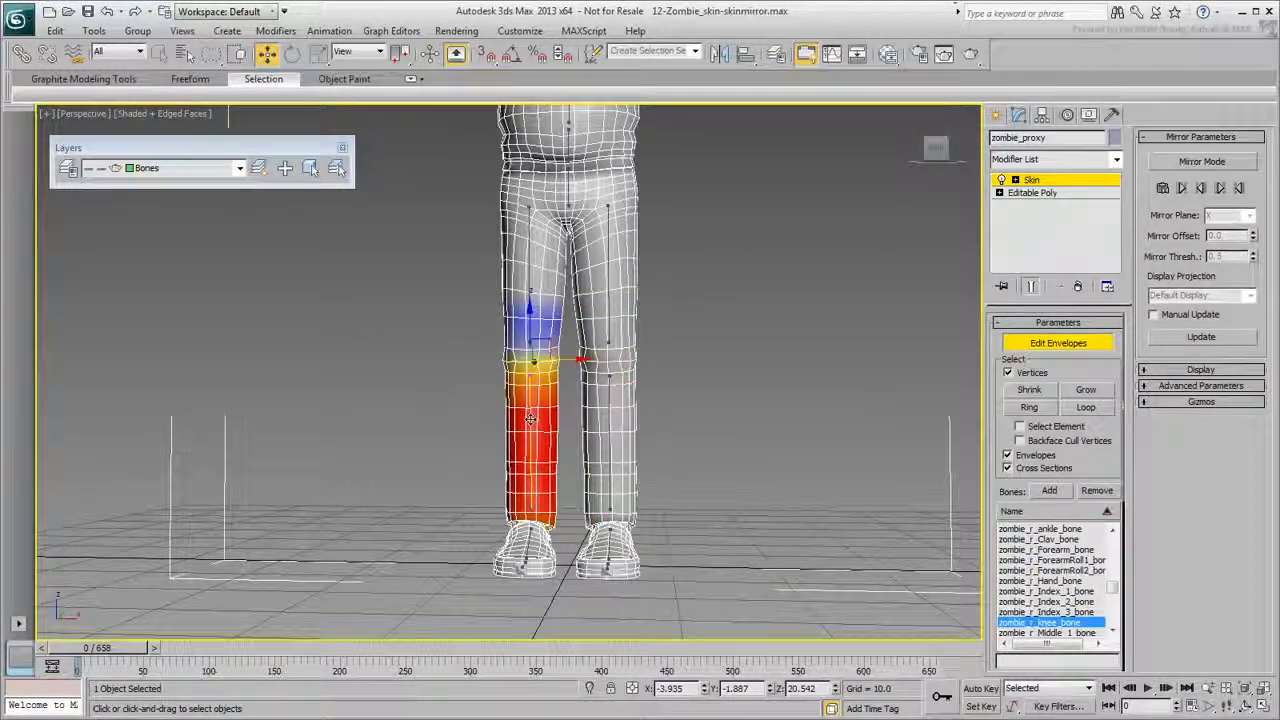
left_click(600, 296)
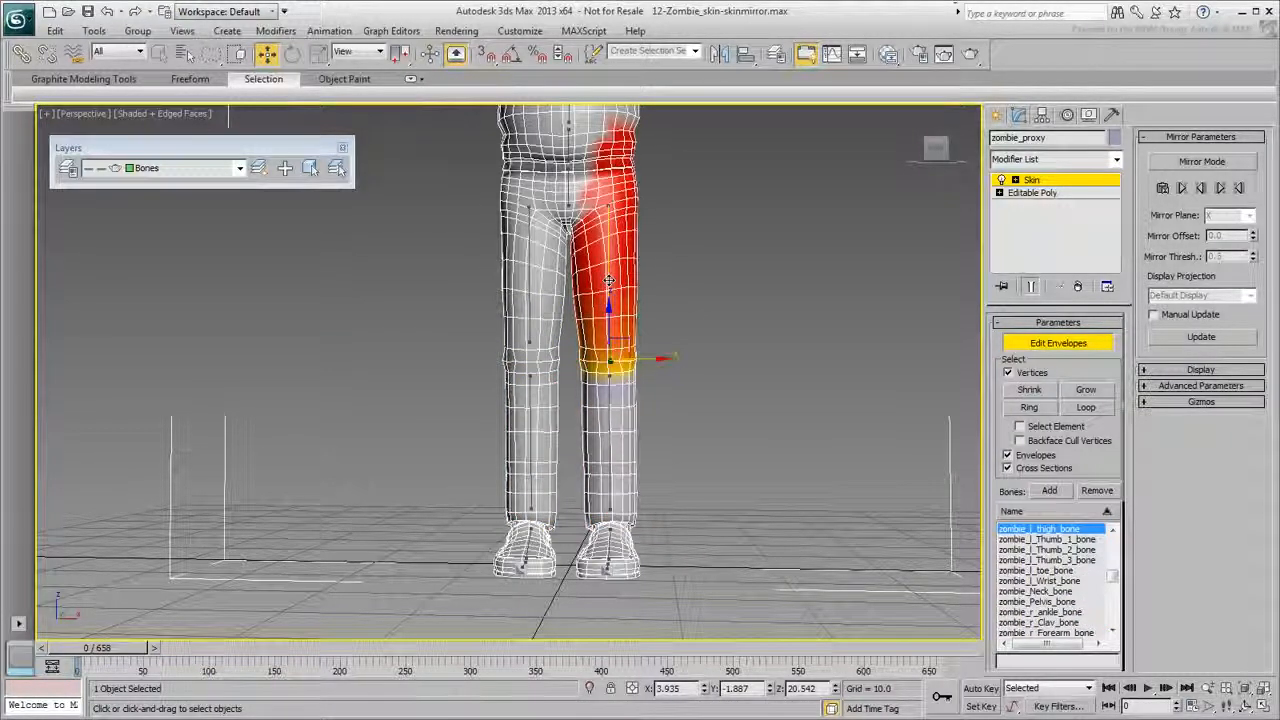
left_click(529, 284)
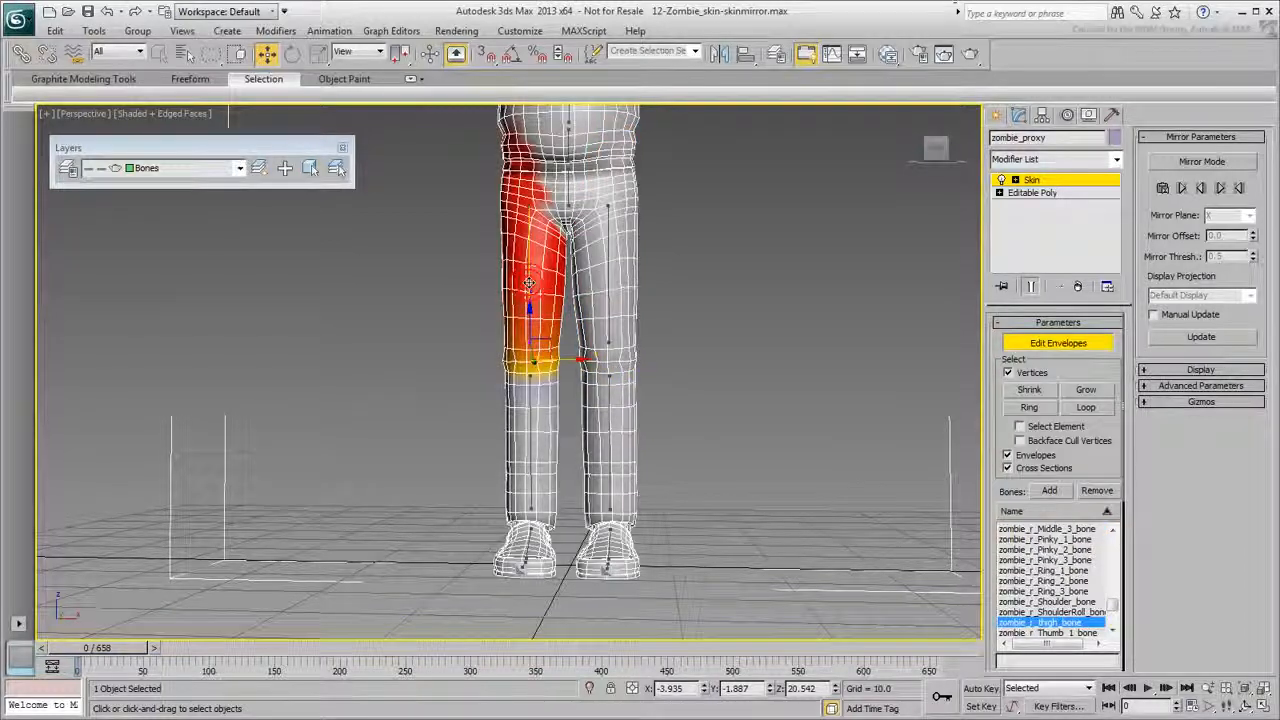
left_click(532, 450)
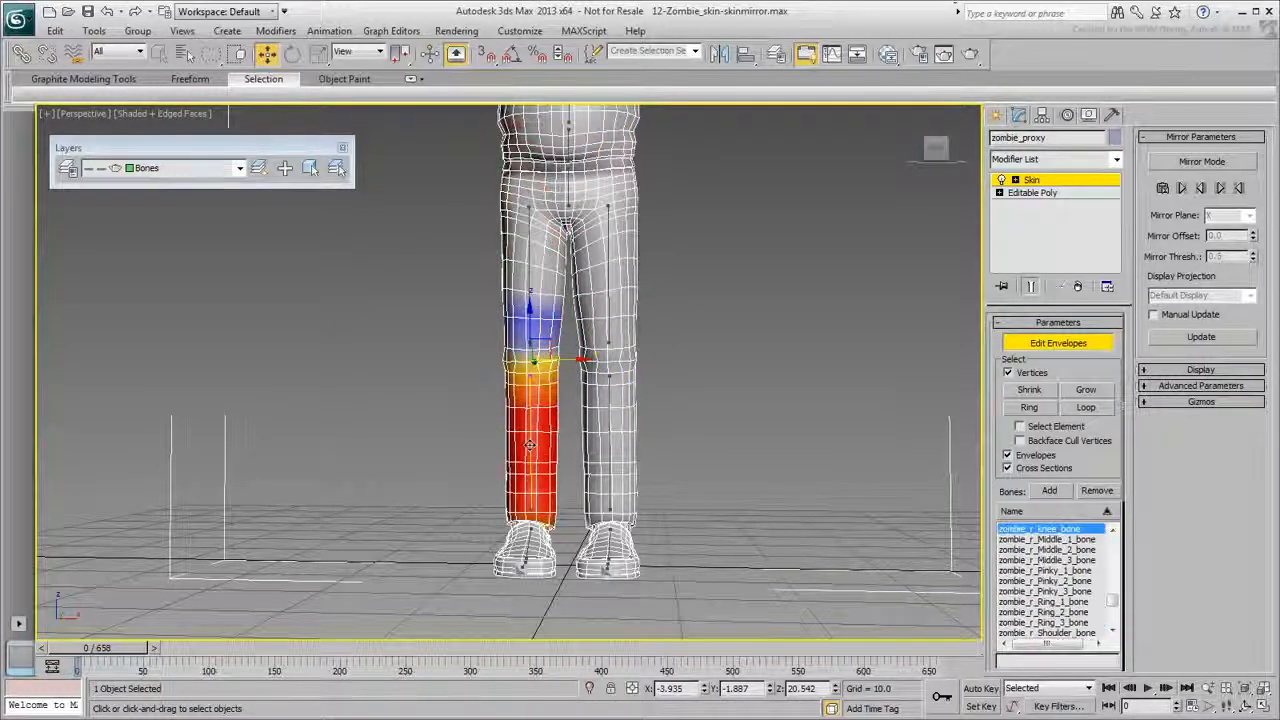
left_click(608, 448)
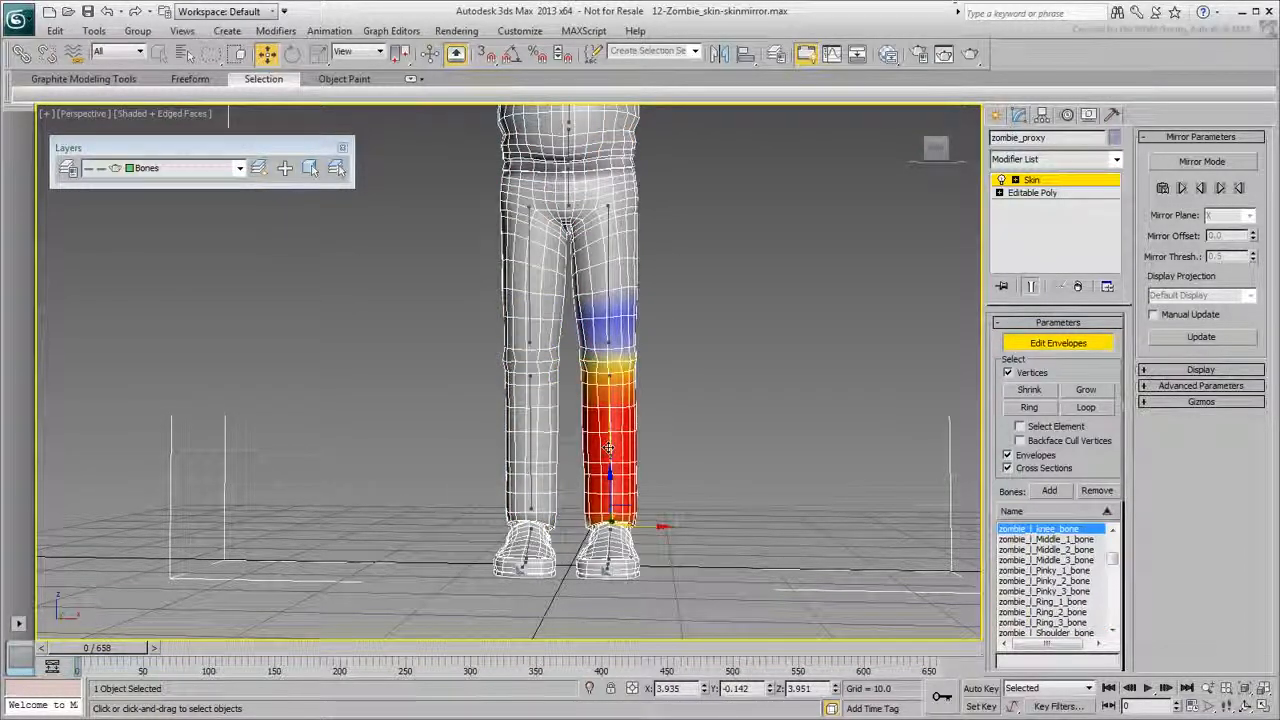
Leave envelope editing on zombie_proxy and examine its torso, waist and upper legs at frame 0.
left_click(1066, 343)
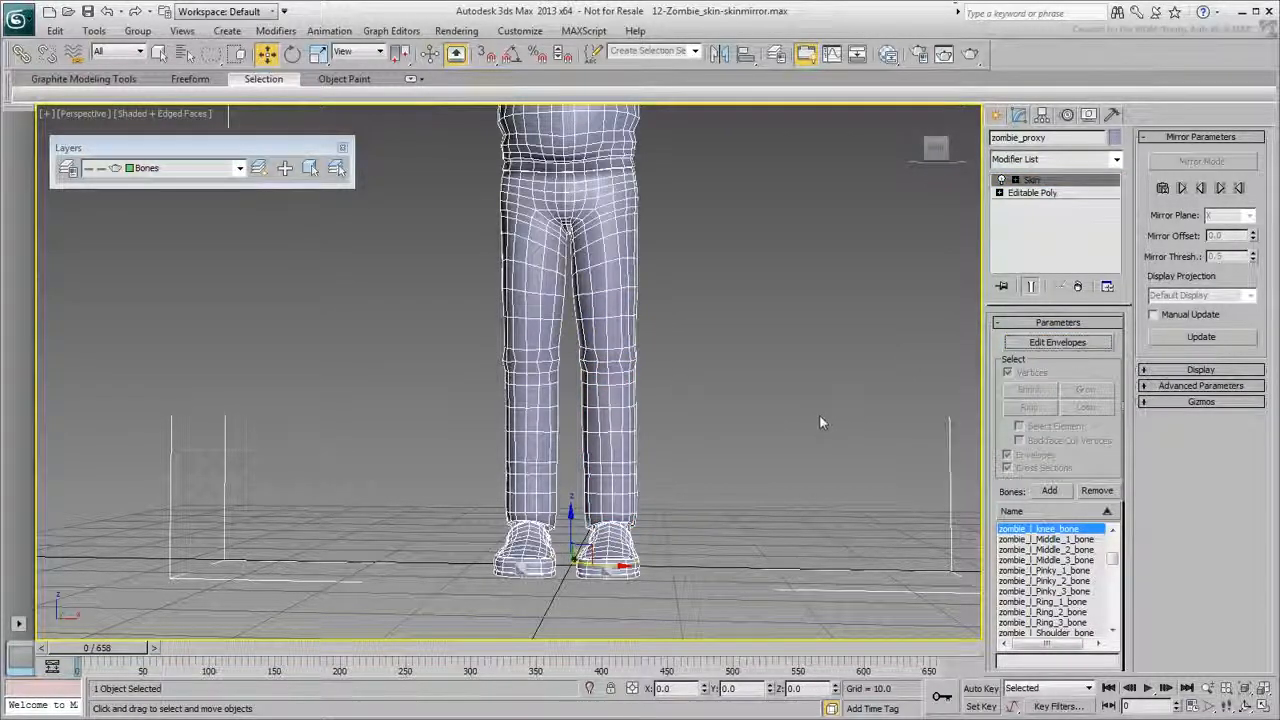
middle_click_drag(791, 409, 812, 612)
scroll(790, 525, "up", 2)
mouse_move(775, 525)
middle_mouse_down()
mouse_move(816, 507)
mouse_move(775, 505)
middle_mouse_up()
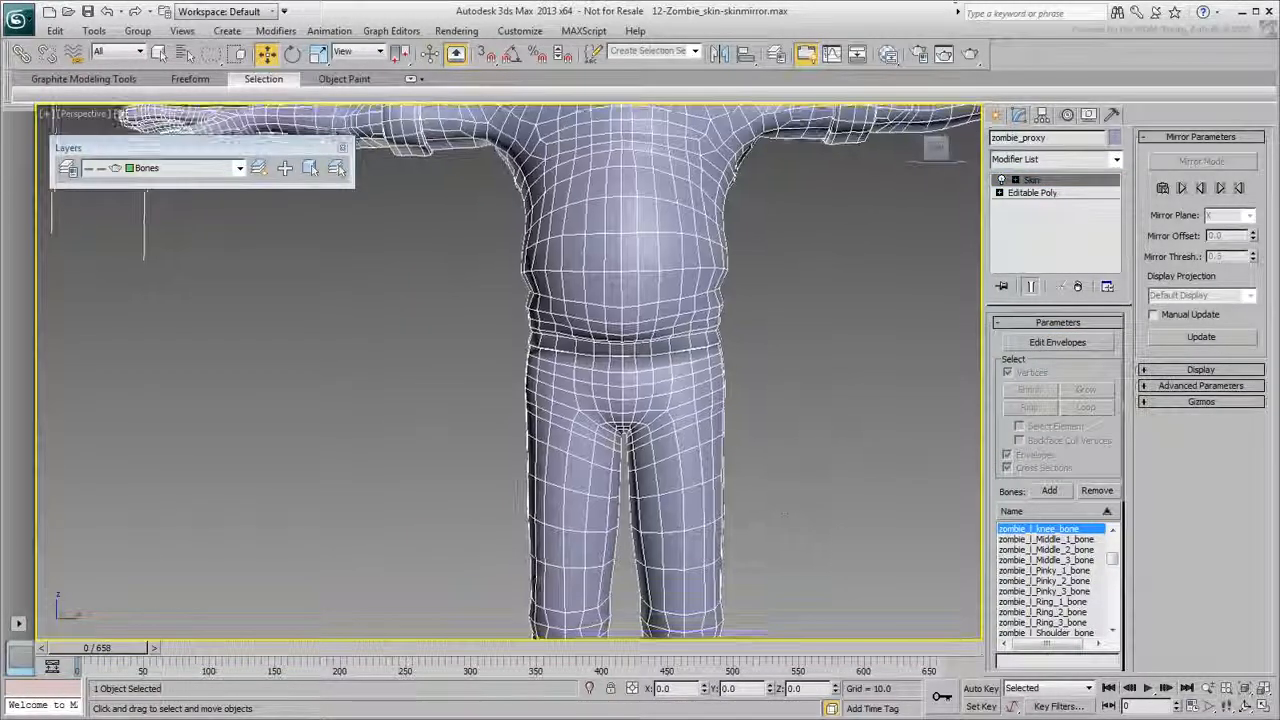
mouse_move(97, 648)
left_mouse_down()
mouse_move(712, 662)
mouse_move(97, 650)
left_mouse_up()
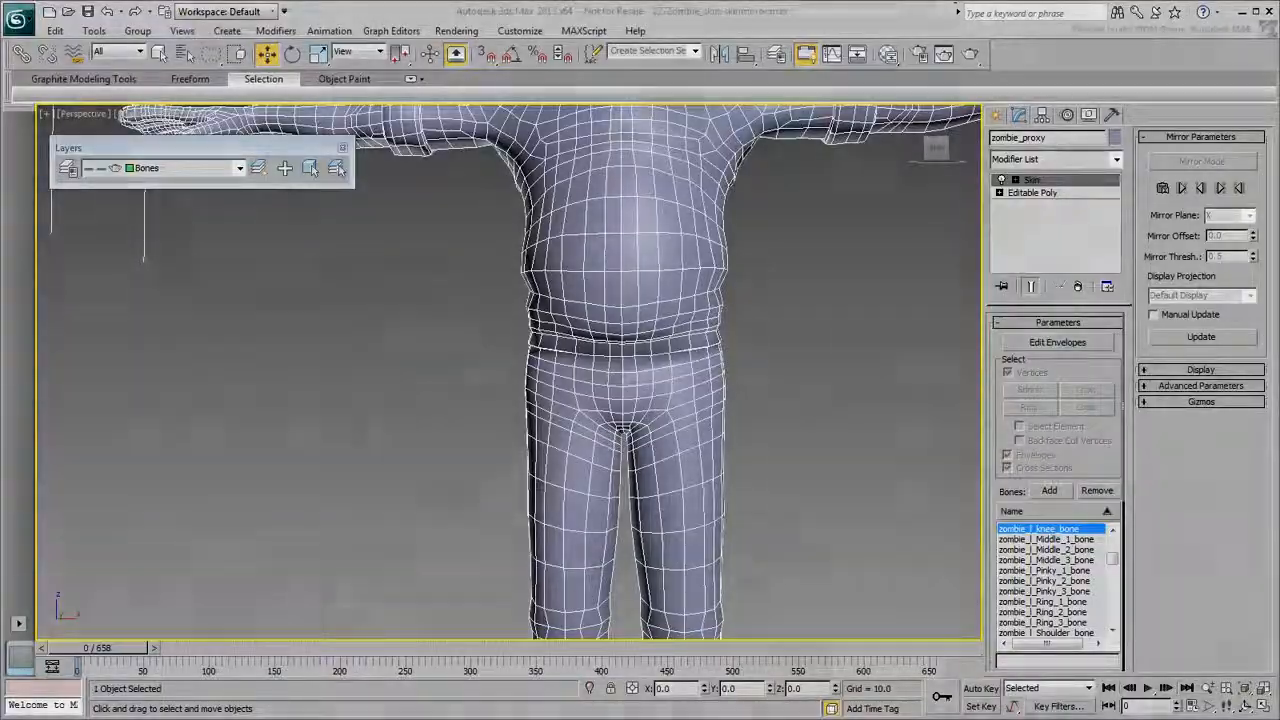